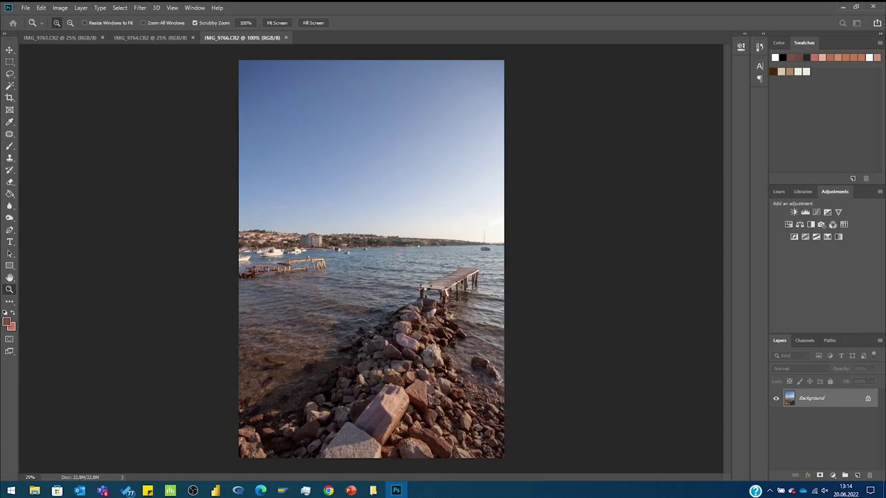
# Step: Photomerge all four open photos IMG_9763–IMG_9767 with Auto layout and Blend Images Together
pyautogui.click(27, 8)
pyautogui.click(394, 251)
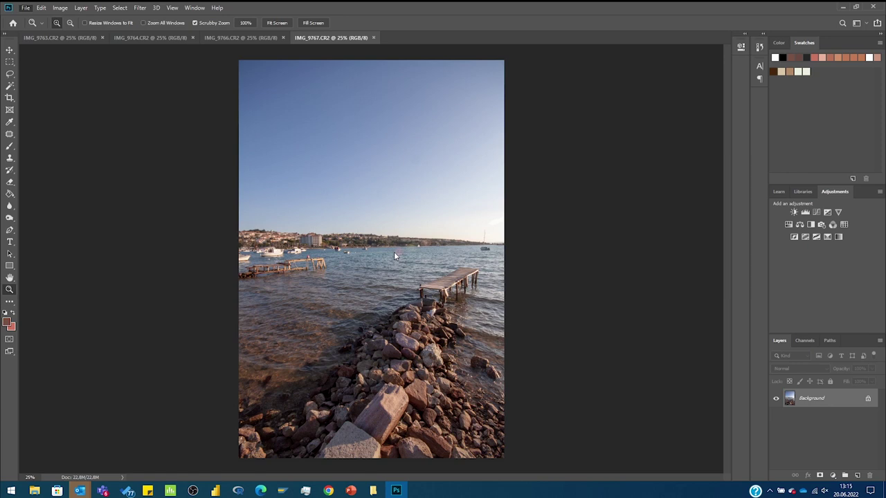
pyautogui.click(496, 163)
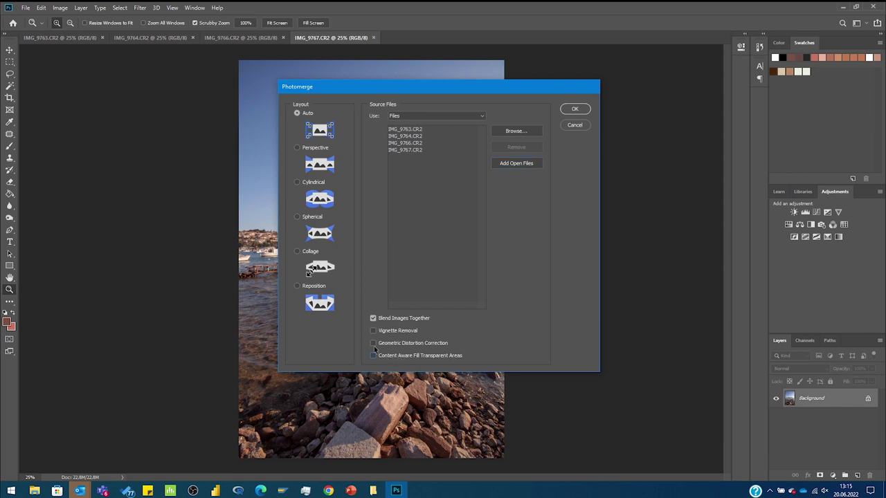
pyautogui.click(575, 111)
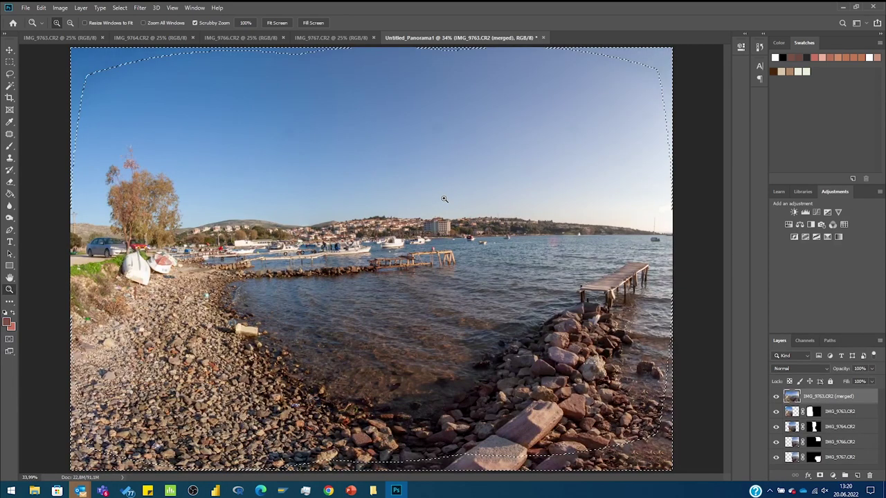
# Step: Deselect the panorama and close IMG_9767 and IMG_9766 without saving
pyautogui.click(9, 62)
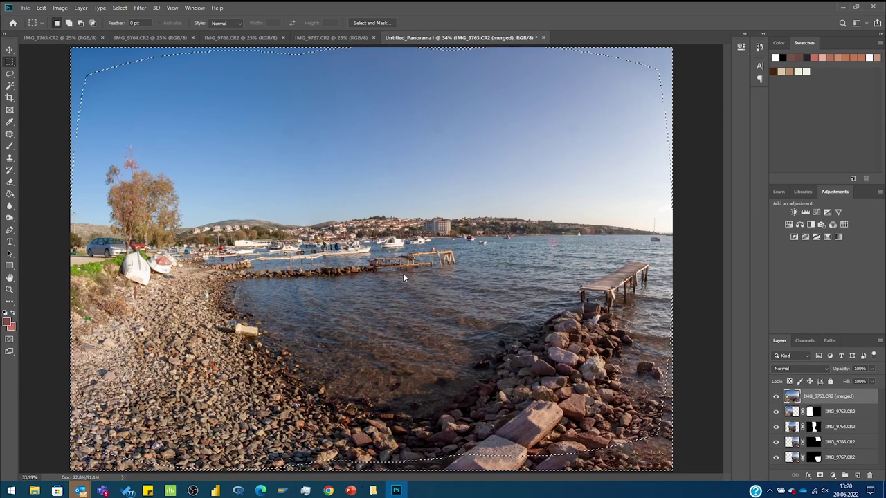
pyautogui.click(389, 193)
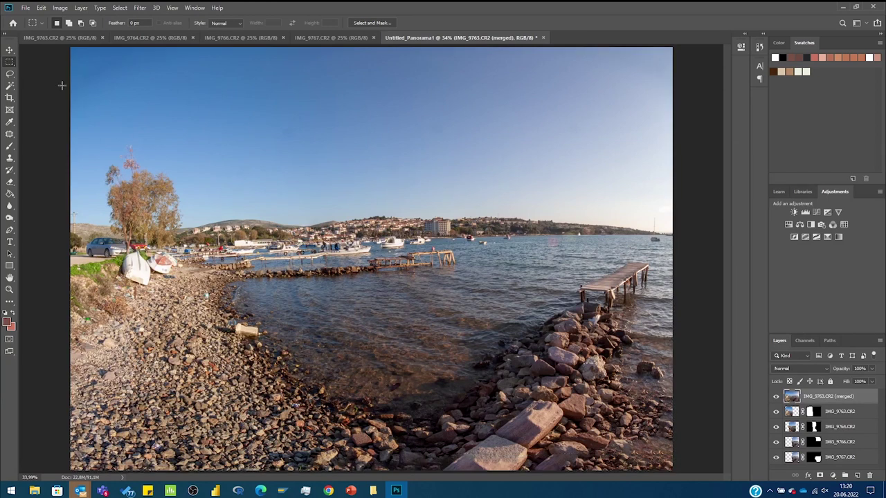
pyautogui.click(335, 38)
pyautogui.hotkey('ctrl', 'w')
pyautogui.press('n')
pyautogui.click(257, 37)
pyautogui.hotkey('ctrl', 'w')
pyautogui.click(438, 186)
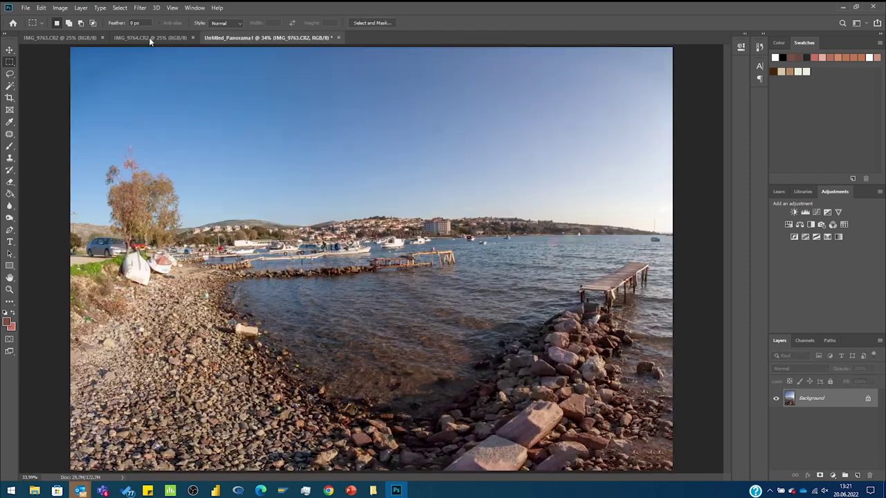
pyautogui.click(149, 37)
# Step: Close the remaining source photos without saving, returning to the panorama document
pyautogui.click(196, 37)
pyautogui.press('Escape')
pyautogui.hotkey('ctrl', 'w')
pyautogui.press('n')
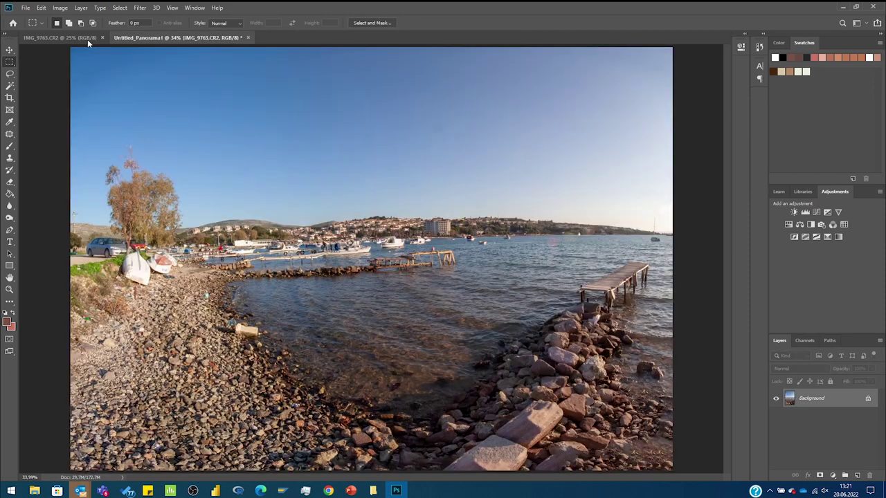
pyautogui.click(87, 39)
pyautogui.hotkey('ctrl', 'w')
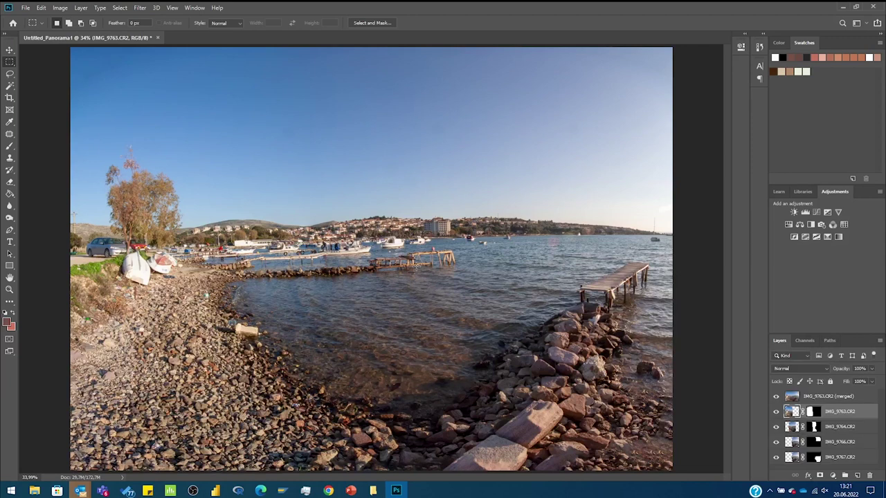
# Step: Delete the four source photo layers, leaving only the merged panorama layer
pyautogui.press('c')
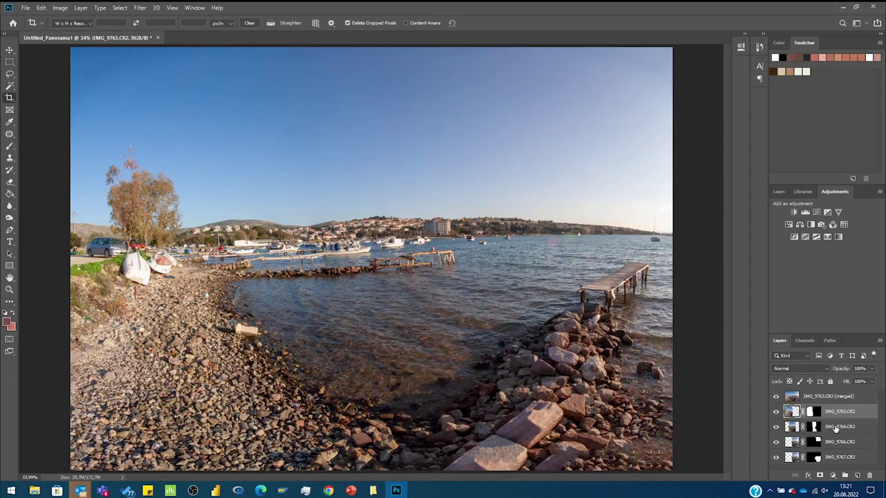
pyautogui.click(839, 457)
pyautogui.rightClick(839, 457)
pyautogui.click(708, 465)
pyautogui.click(831, 413)
pyautogui.keyDown('shift'); pyautogui.click(831, 456); pyautogui.keyUp('shift')
pyautogui.rightClick(831, 457)
pyautogui.click(784, 122)
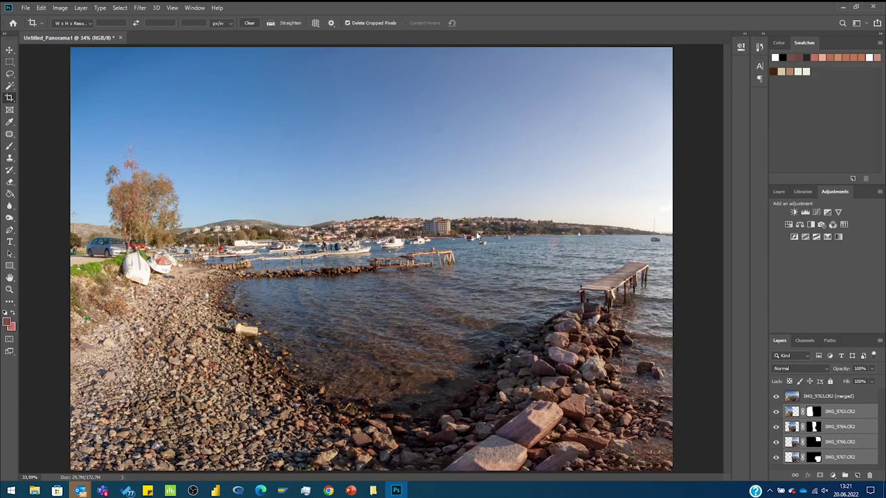
pyautogui.click(432, 200)
# Step: Rotate the panorama about 0.7° to level it, then apply Camera Raw lens distortion +28
pyautogui.moveTo(679, 258); pyautogui.dragTo(681, 263)
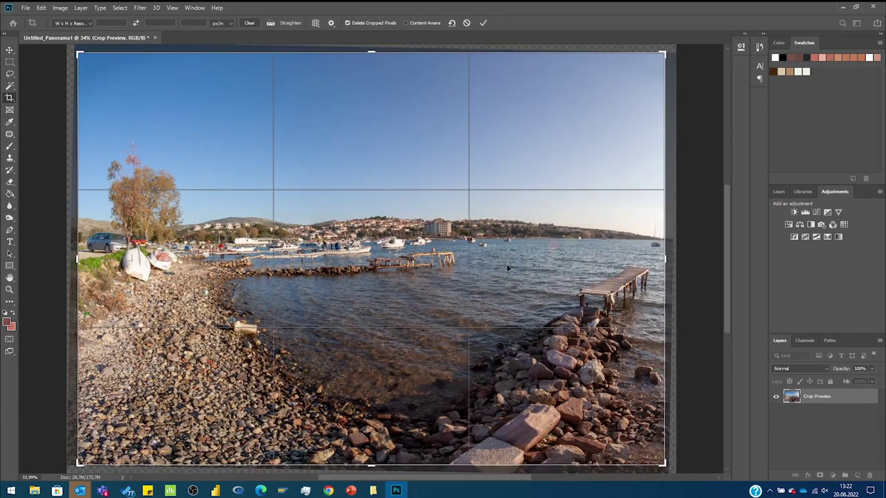
pyautogui.press('Return')
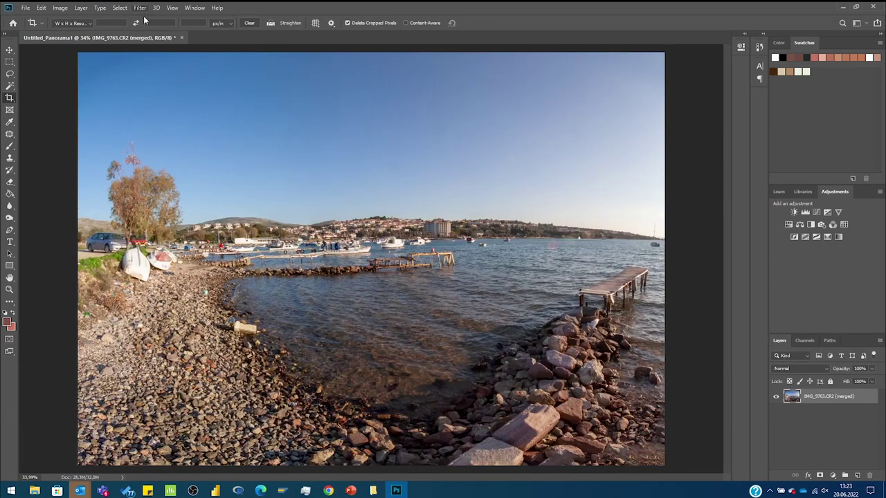
pyautogui.click(140, 8)
pyautogui.click(378, 209)
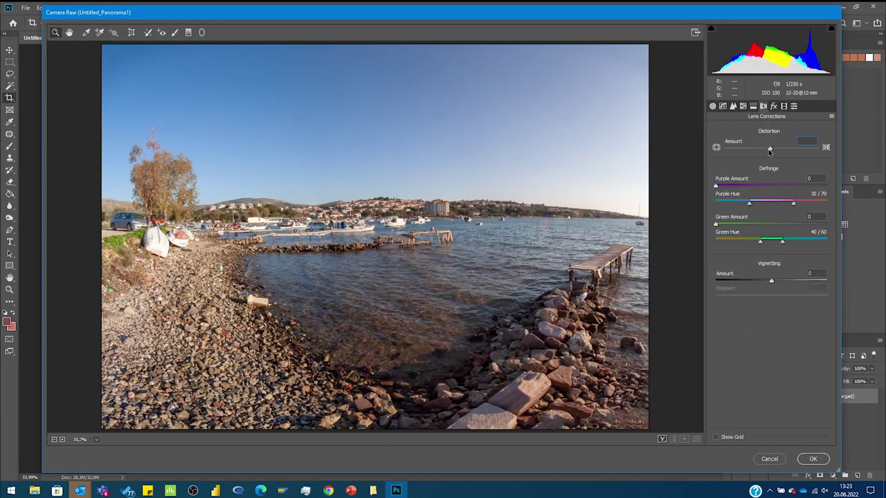
pyautogui.moveTo(771, 148); pyautogui.dragTo(785, 151)
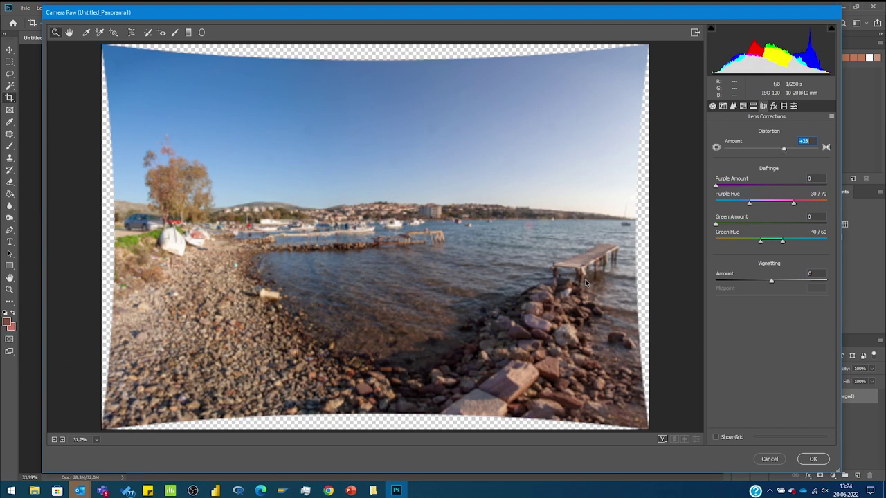
pyautogui.press('Return')
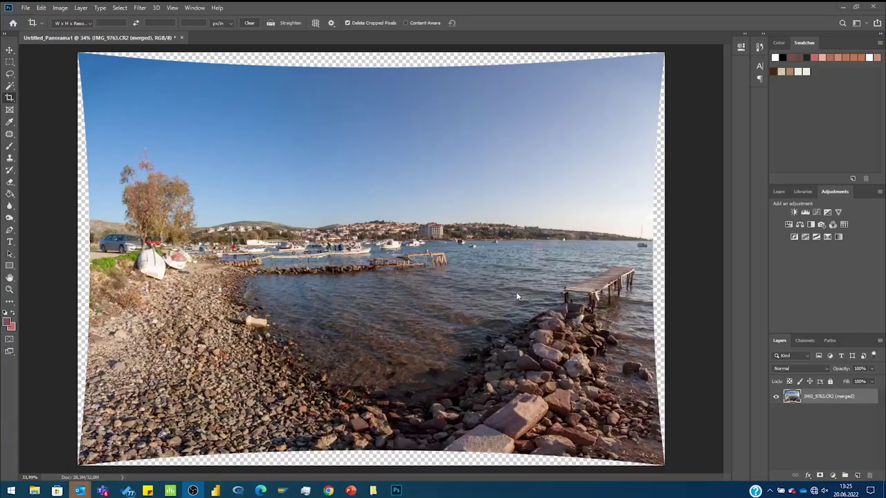
# Step: Crop all four sides inward past the transparent curved borders to a clean rectangle
pyautogui.click(351, 210)
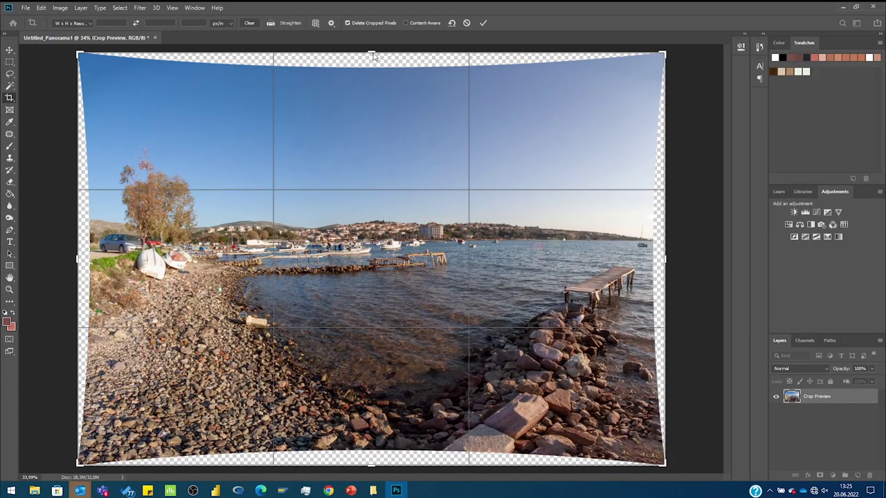
pyautogui.moveTo(372, 52)
pyautogui.mouseDown()
pyautogui.moveTo(372, 74)
pyautogui.moveTo(373, 59)
pyautogui.mouseUp()
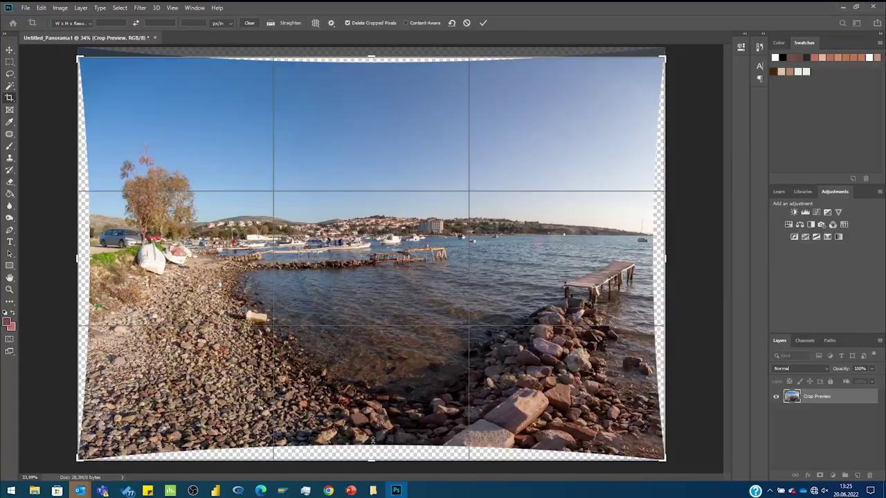
pyautogui.moveTo(372, 457)
pyautogui.mouseDown()
pyautogui.moveTo(371, 444)
pyautogui.moveTo(372, 463)
pyautogui.mouseUp()
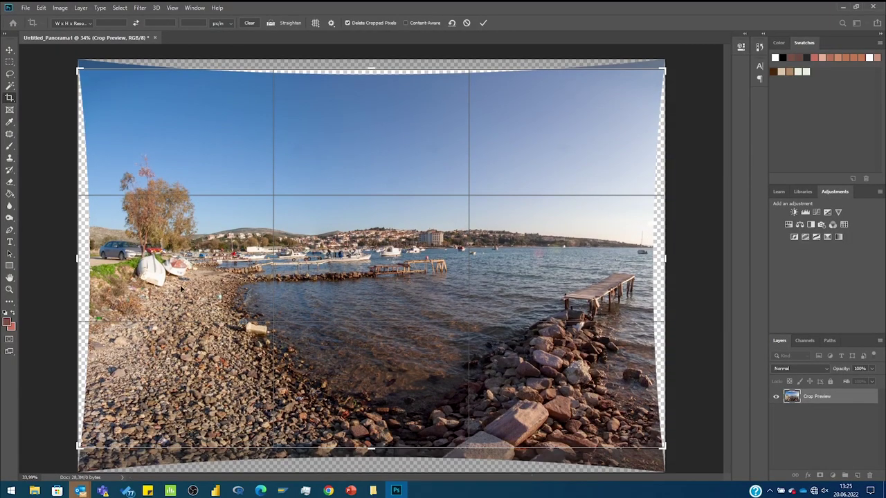
pyautogui.moveTo(79, 259)
pyautogui.mouseDown()
pyautogui.moveTo(114, 259)
pyautogui.moveTo(113, 247)
pyautogui.mouseUp()
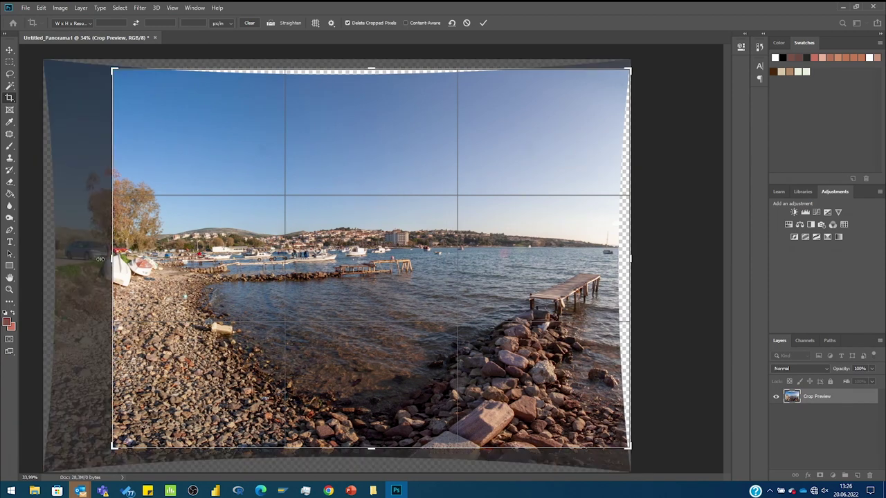
pyautogui.moveTo(644, 260); pyautogui.dragTo(636, 259)
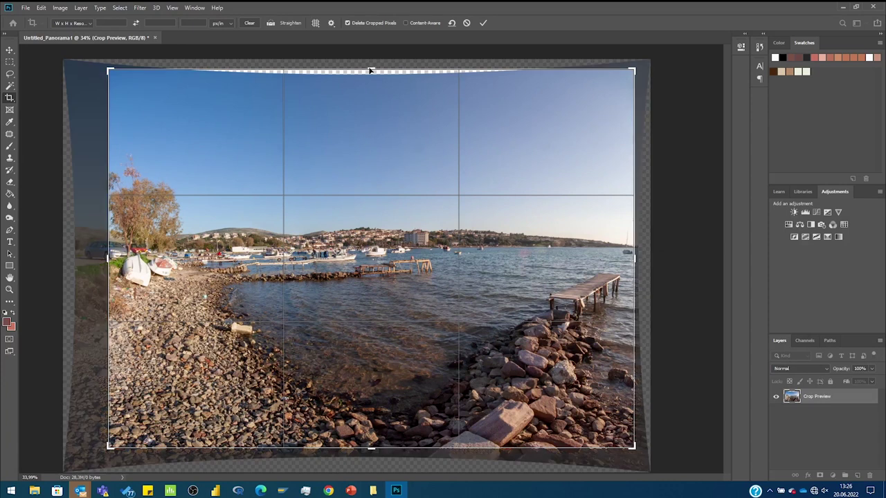
pyautogui.moveTo(372, 70); pyautogui.dragTo(372, 86)
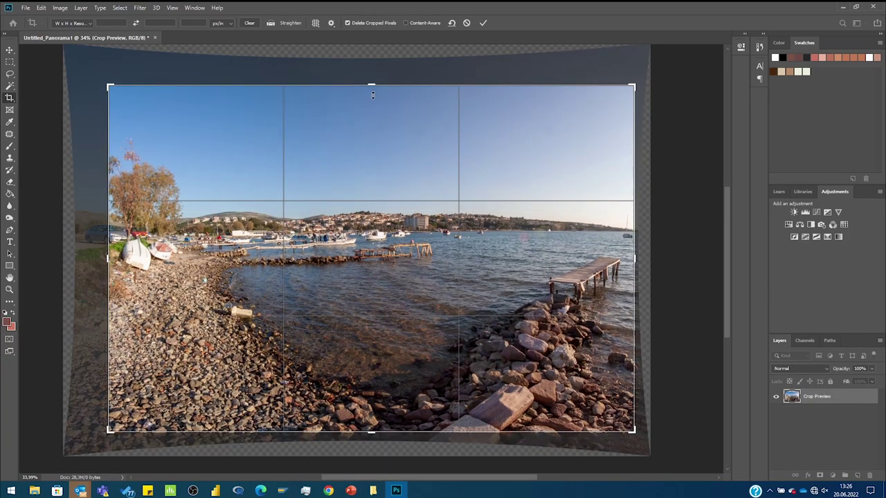
pyautogui.moveTo(373, 95); pyautogui.dragTo(373, 105)
pyautogui.moveTo(372, 413); pyautogui.dragTo(372, 392)
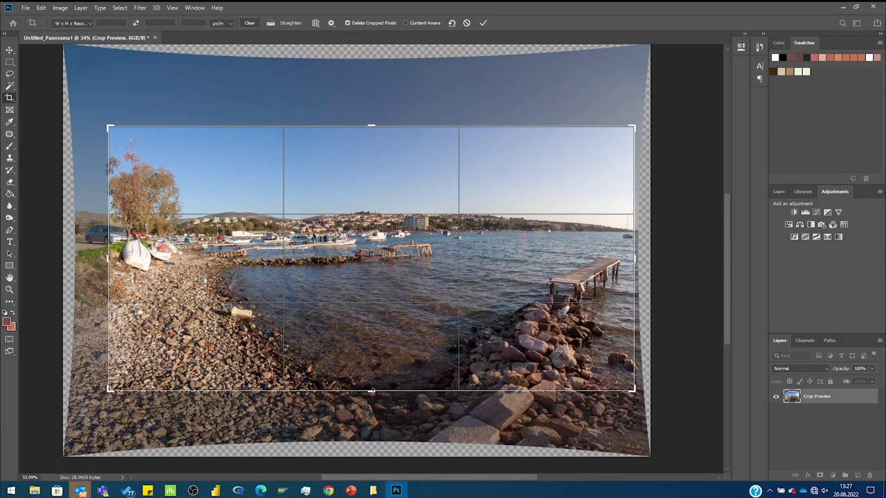
pyautogui.click(10, 51)
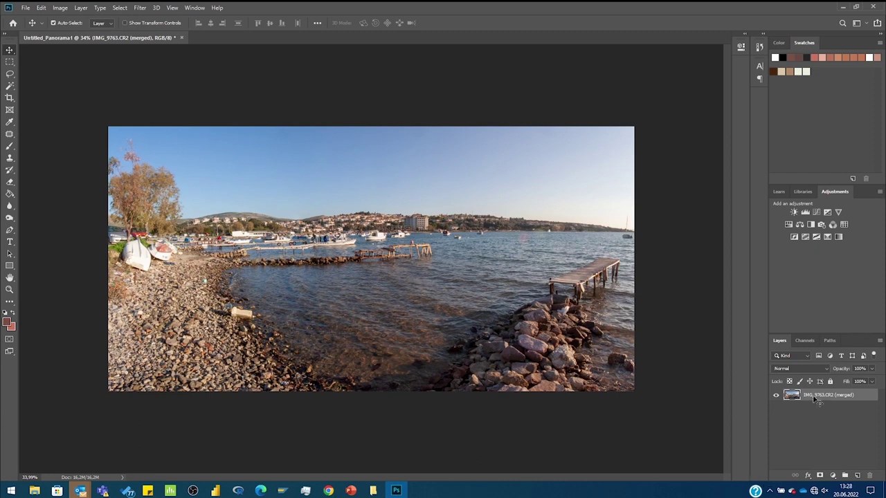
# Step: Patch-select a small area of water and duplicate the panorama layer
pyautogui.click(9, 134)
pyautogui.moveTo(537, 240); pyautogui.dragTo(530, 246)
pyautogui.click(506, 265)
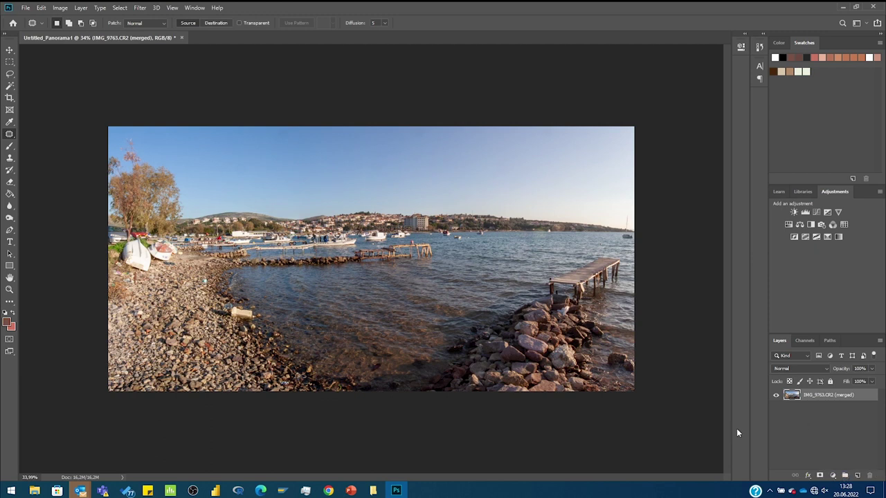
pyautogui.click(833, 476)
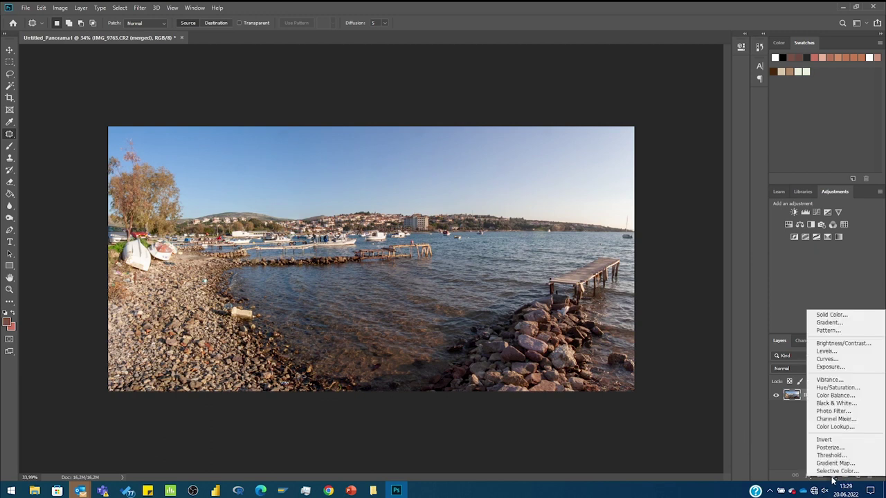
pyautogui.rightClick(811, 394)
pyautogui.click(582, 195)
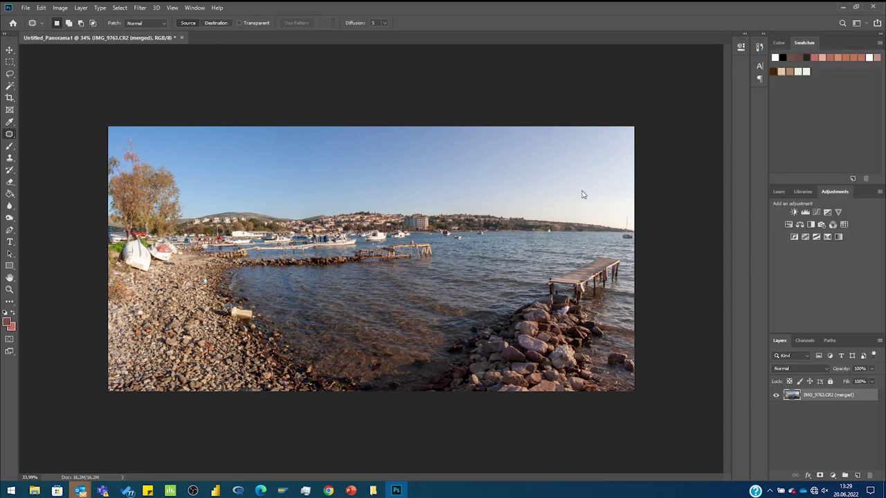
pyautogui.press('Return')
# Step: Split-tone the copy in Camera Raw: highlights hue 74/saturation 31, shadows hue 53/saturation 26
pyautogui.click(140, 8)
pyautogui.click(193, 71)
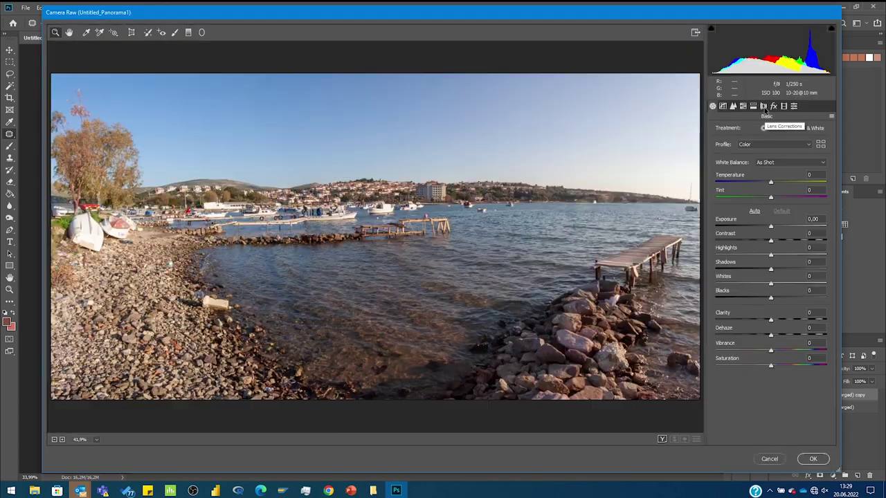
pyautogui.click(763, 106)
pyautogui.moveTo(716, 144)
pyautogui.mouseDown()
pyautogui.moveTo(750, 159)
pyautogui.moveTo(735, 144)
pyautogui.moveTo(813, 144)
pyautogui.moveTo(738, 143)
pyautogui.mouseUp()
pyautogui.write('32')
pyautogui.click(716, 231)
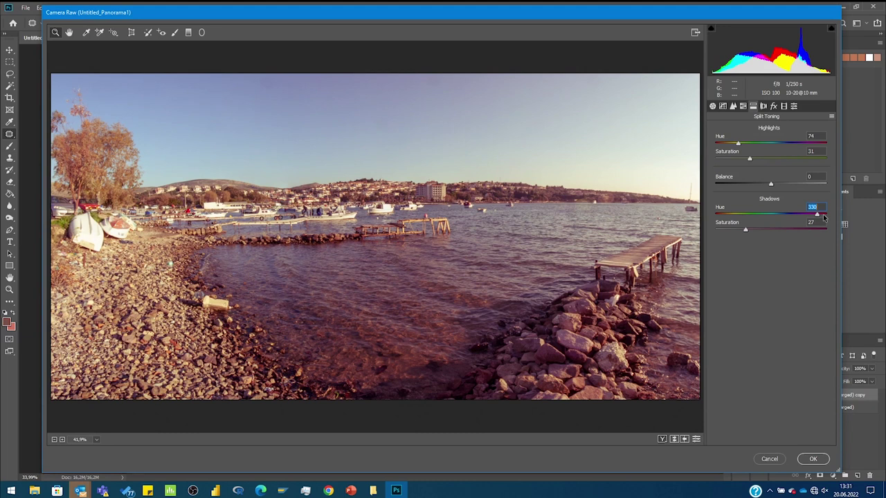
pyautogui.moveTo(817, 216); pyautogui.dragTo(726, 215)
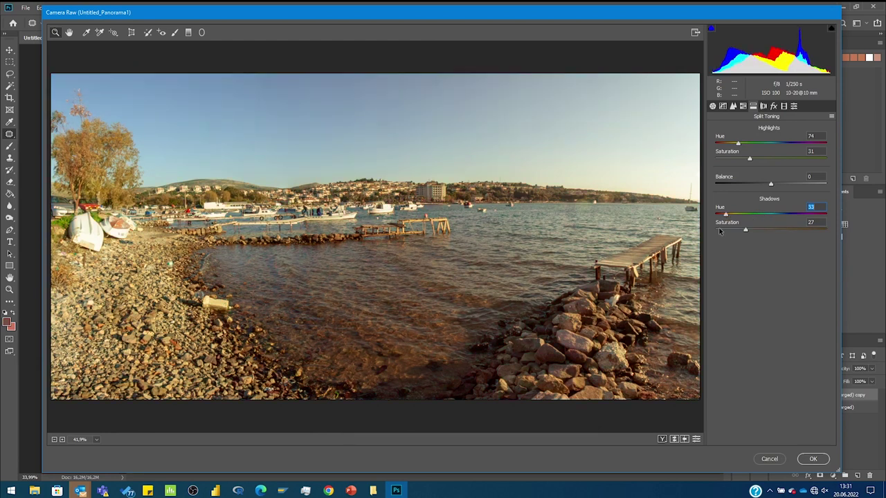
pyautogui.moveTo(746, 232); pyautogui.dragTo(745, 233)
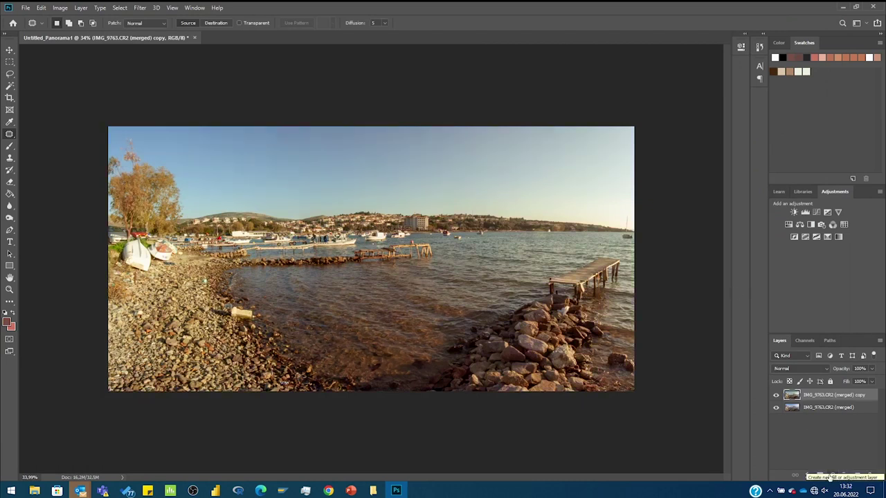
# Step: Add a Gradient Map layer with a new blend mode and a blue left stop
pyautogui.click(833, 476)
pyautogui.click(825, 441)
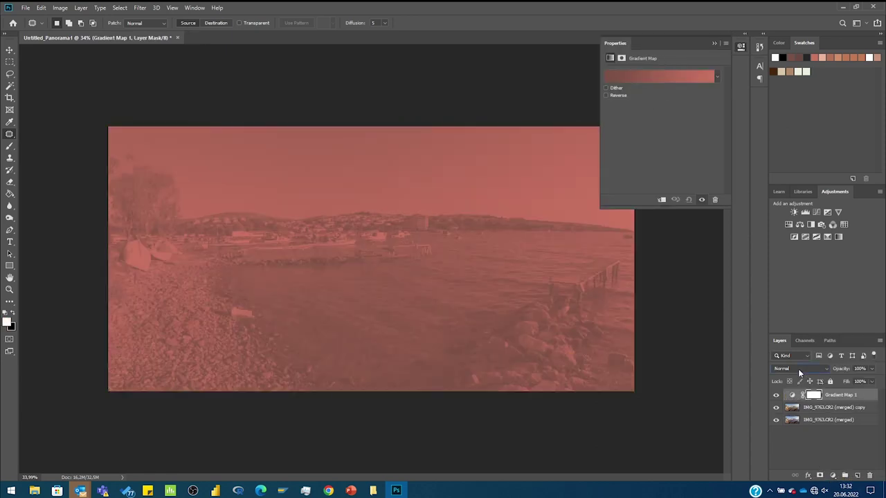
pyautogui.click(798, 369)
pyautogui.click(796, 356)
pyautogui.click(645, 74)
pyautogui.doubleClick(587, 330)
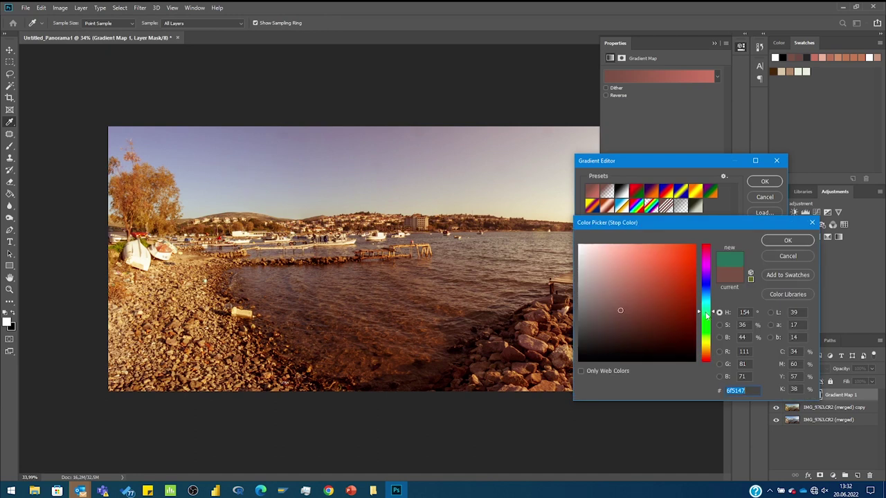
pyautogui.moveTo(706, 316); pyautogui.dragTo(706, 277)
pyautogui.click(650, 280)
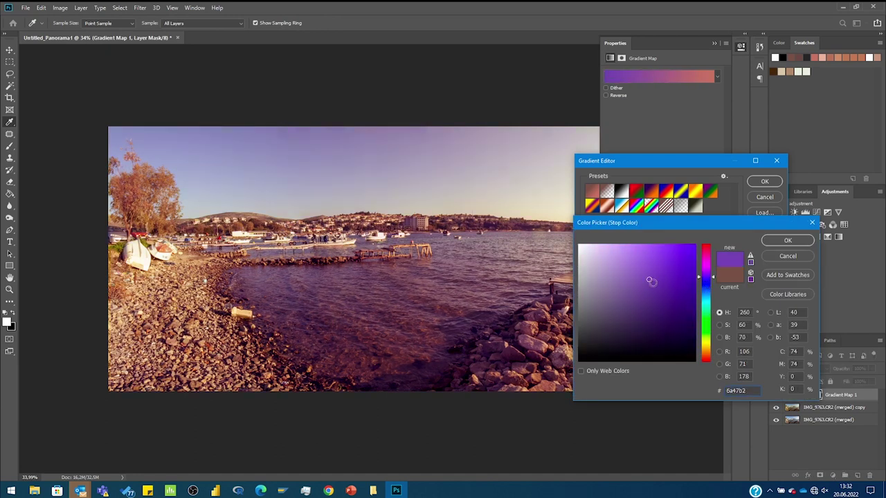
pyautogui.click(706, 336)
pyautogui.click(706, 291)
pyautogui.moveTo(623, 277)
pyautogui.mouseDown()
pyautogui.moveTo(656, 298)
pyautogui.moveTo(643, 285)
pyautogui.mouseUp()
pyautogui.click(788, 240)
# Step: Set the gradient's right stop to golden orange #bd8626
pyautogui.doubleClick(768, 331)
pyautogui.click(708, 268)
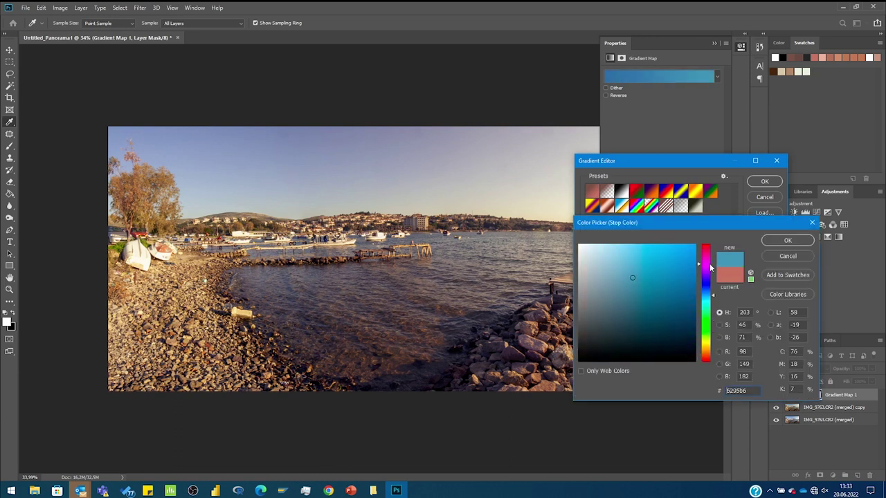
pyautogui.moveTo(711, 268); pyautogui.dragTo(706, 255)
pyautogui.click(708, 315)
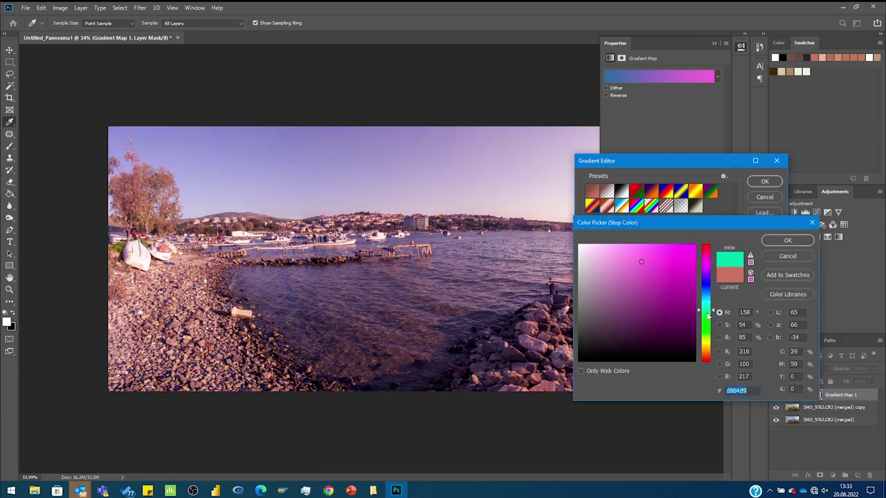
pyautogui.write('bd8626')
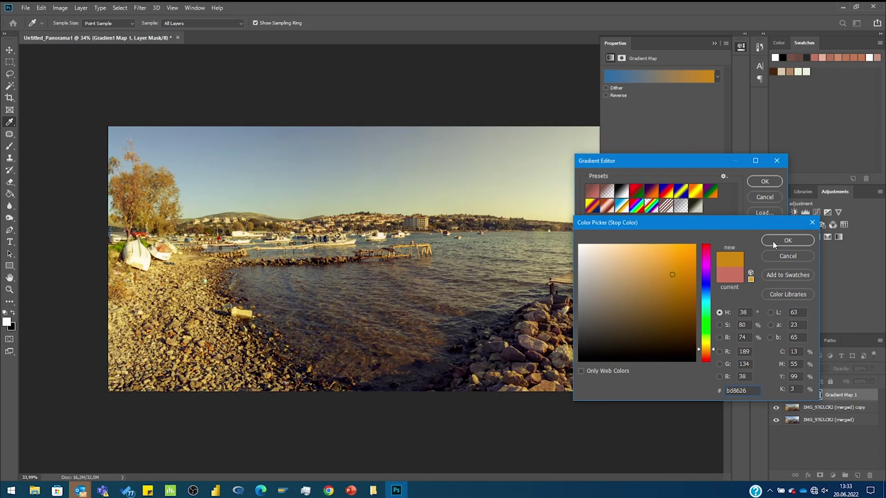
pyautogui.click(773, 242)
# Step: Add a hot-pink colour stop in the middle of the gradient
pyautogui.click(685, 330)
pyautogui.moveTo(686, 330)
pyautogui.mouseDown()
pyautogui.moveTo(703, 331)
pyautogui.moveTo(651, 331)
pyautogui.mouseUp()
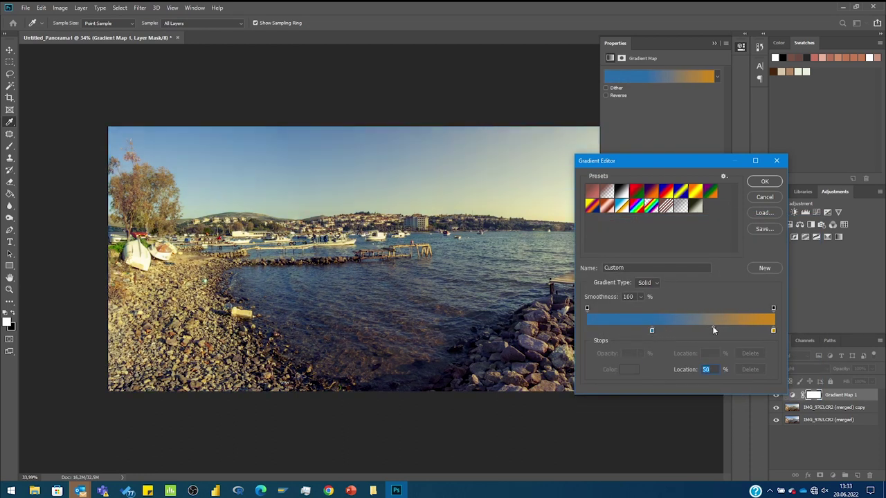
pyautogui.doubleClick(713, 330)
pyautogui.moveTo(672, 260)
pyautogui.mouseDown()
pyautogui.moveTo(657, 251)
pyautogui.moveTo(677, 300)
pyautogui.mouseUp()
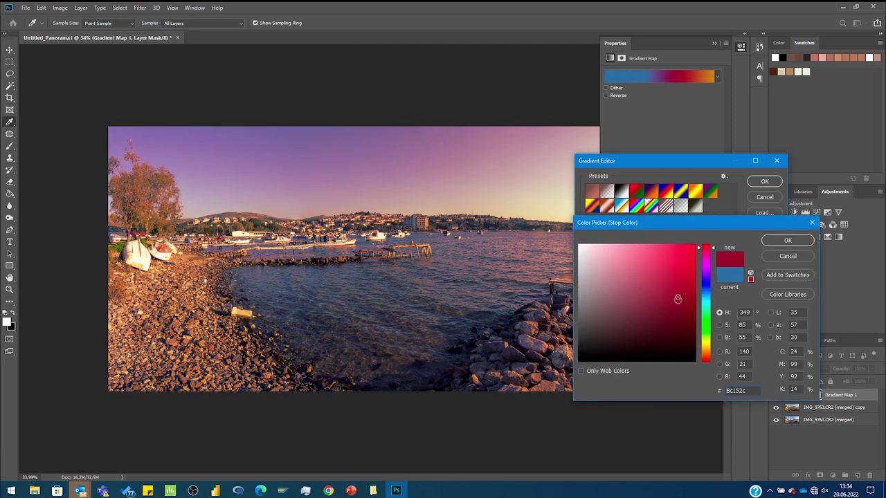
pyautogui.moveTo(706, 247)
pyautogui.mouseDown()
pyautogui.moveTo(706, 352)
pyautogui.moveTo(706, 253)
pyautogui.mouseUp()
pyautogui.click(659, 264)
pyautogui.press('Return')
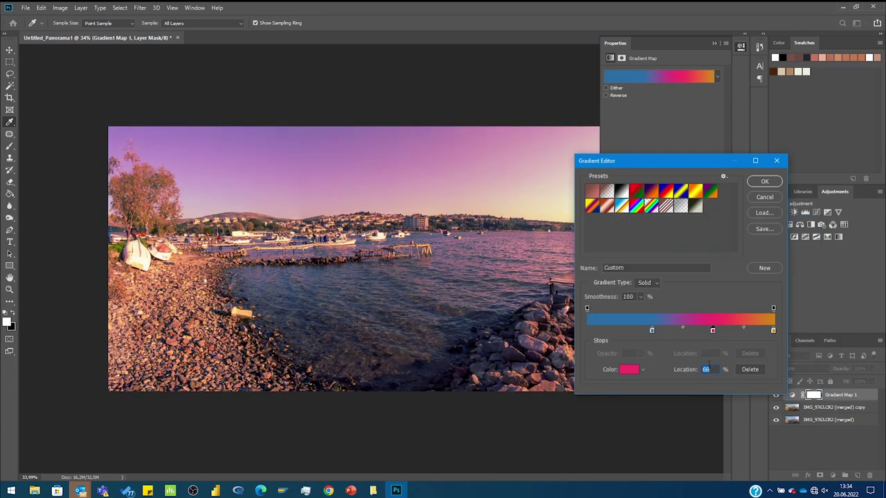
pyautogui.doubleClick(714, 332)
pyautogui.click(795, 255)
# Step: Remove the pink stop, shift the blue stop inward, and duplicate the panorama copy layer
pyautogui.moveTo(713, 332); pyautogui.dragTo(706, 330)
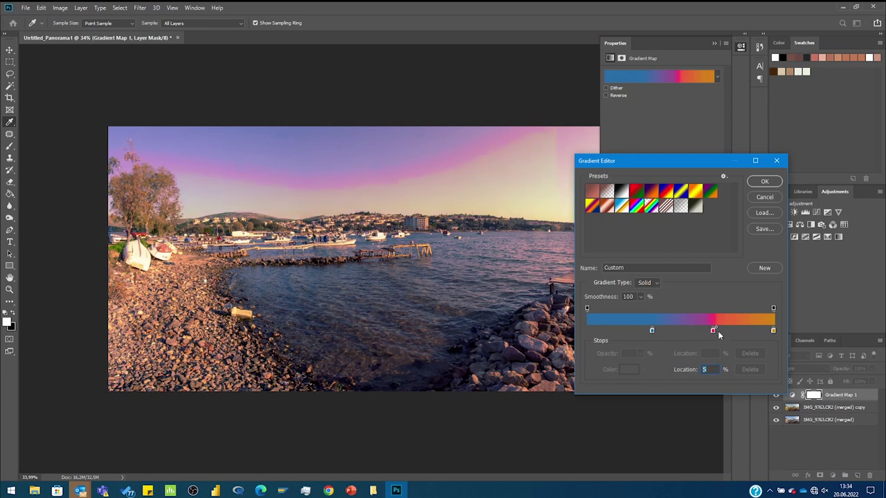
pyautogui.click(713, 330)
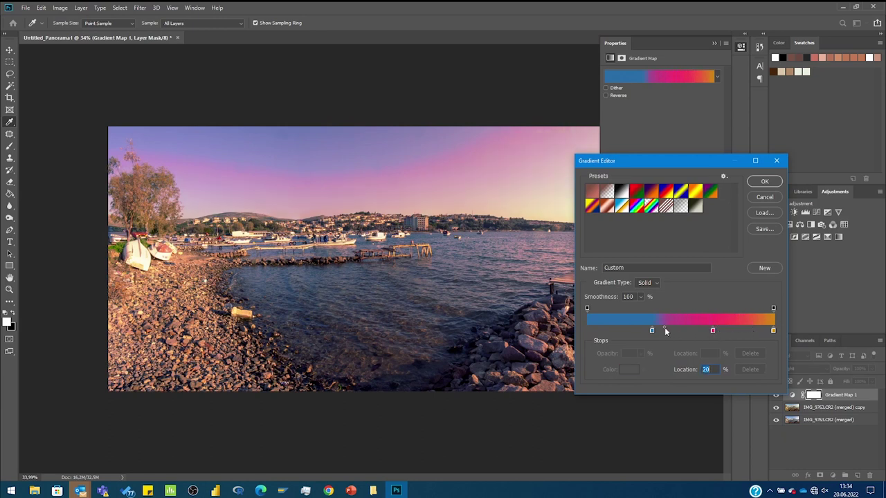
pyautogui.moveTo(652, 330)
pyautogui.mouseDown()
pyautogui.moveTo(684, 332)
pyautogui.moveTo(654, 331)
pyautogui.mouseUp()
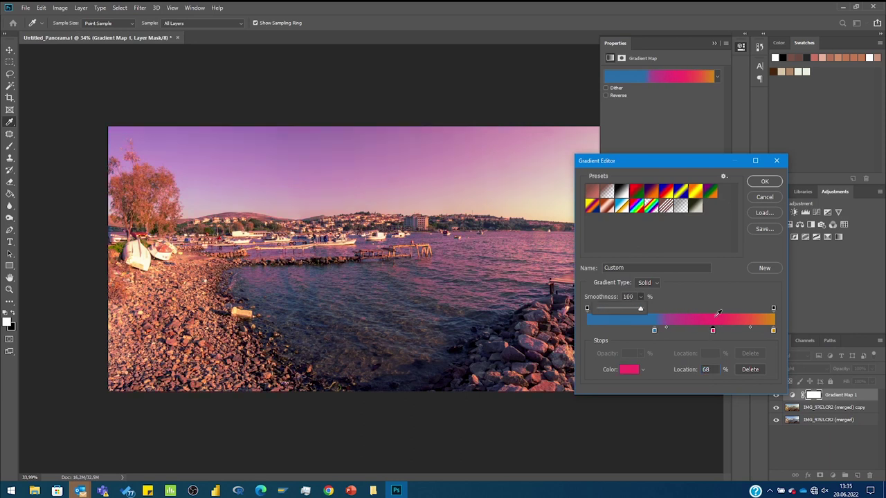
pyautogui.moveTo(713, 330); pyautogui.dragTo(733, 350)
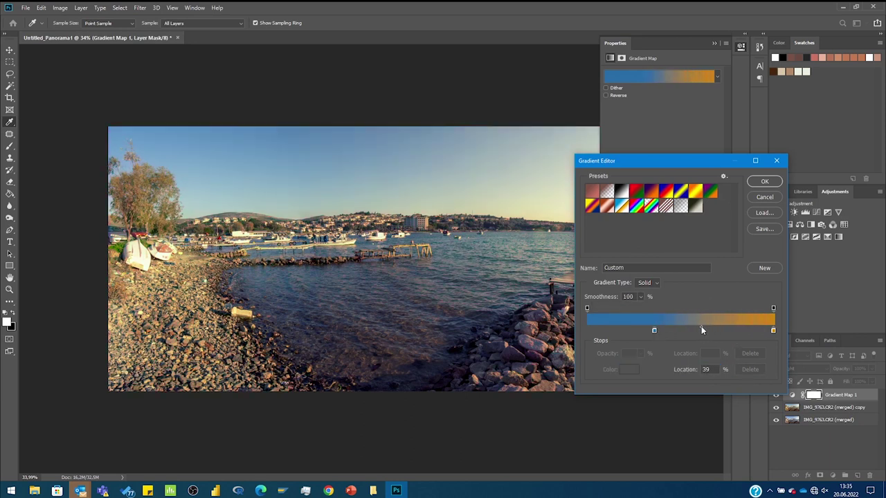
pyautogui.click(765, 181)
pyautogui.rightClick(834, 407)
pyautogui.click(775, 68)
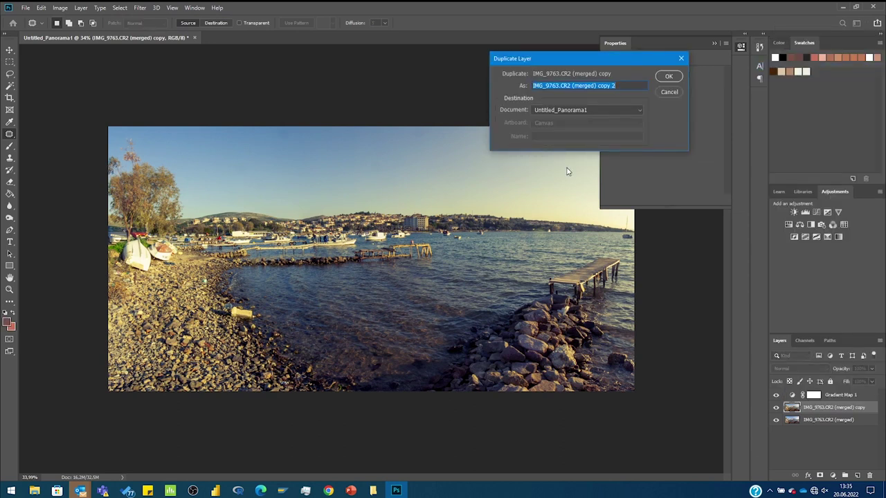
# Step: Create panorama copy 2 and select the water using Color Range
pyautogui.click(663, 77)
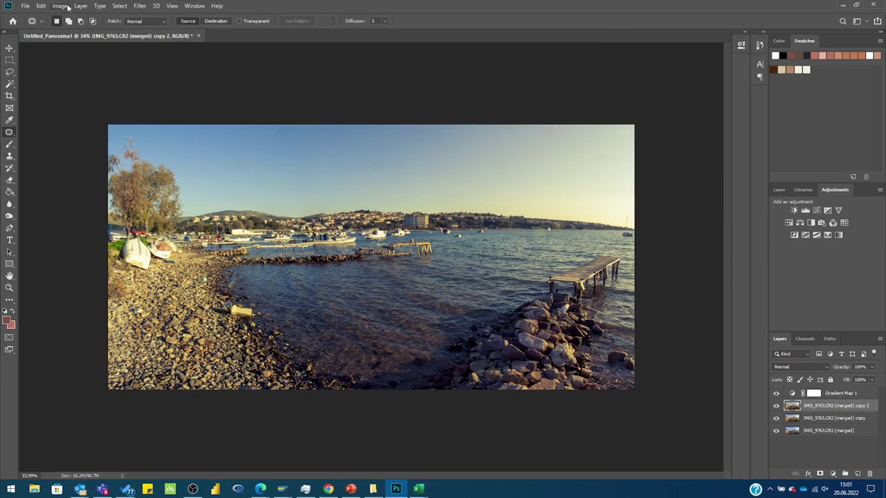
pyautogui.click(60, 7)
pyautogui.moveTo(74, 29)
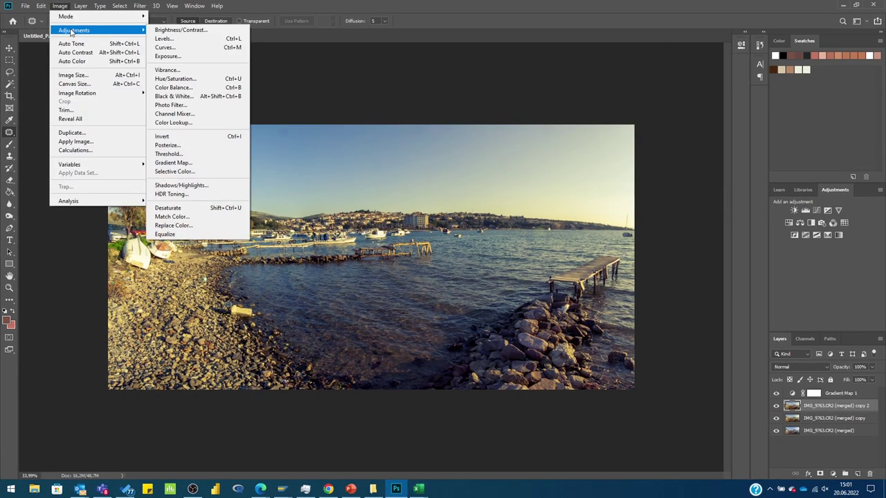
pyautogui.click(184, 115)
pyautogui.click(501, 122)
pyautogui.click(61, 7)
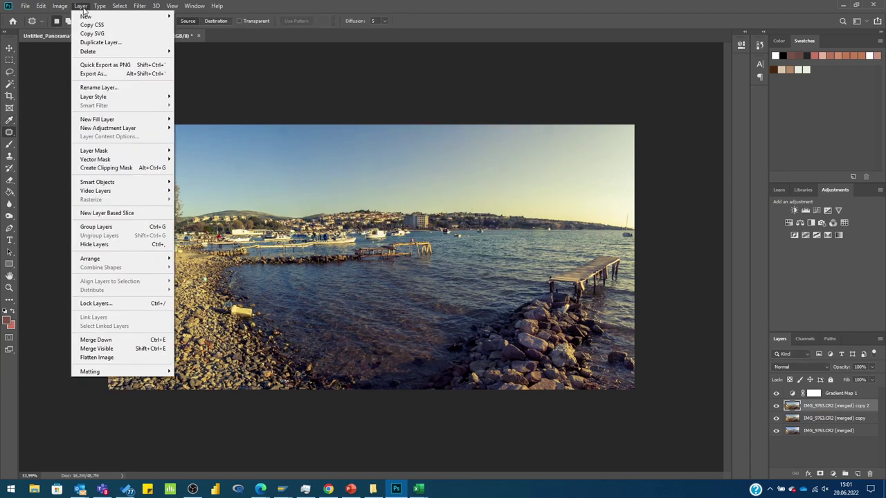
pyautogui.click(139, 95)
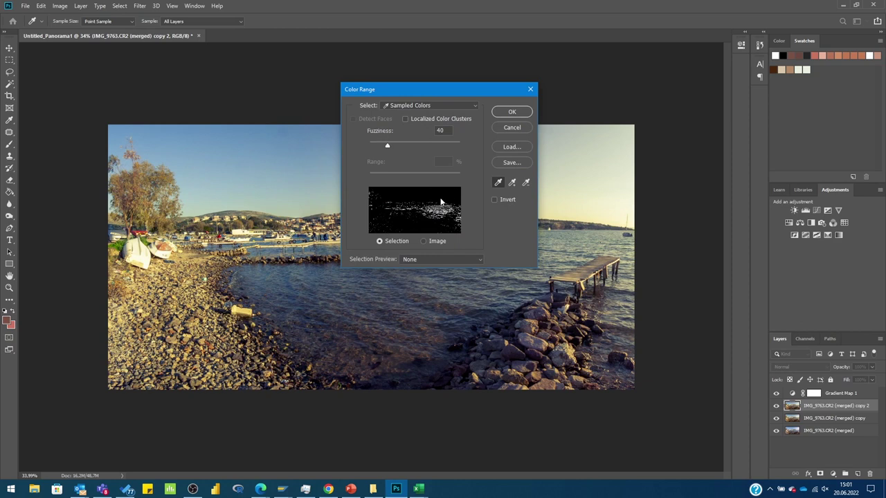
pyautogui.click(288, 170)
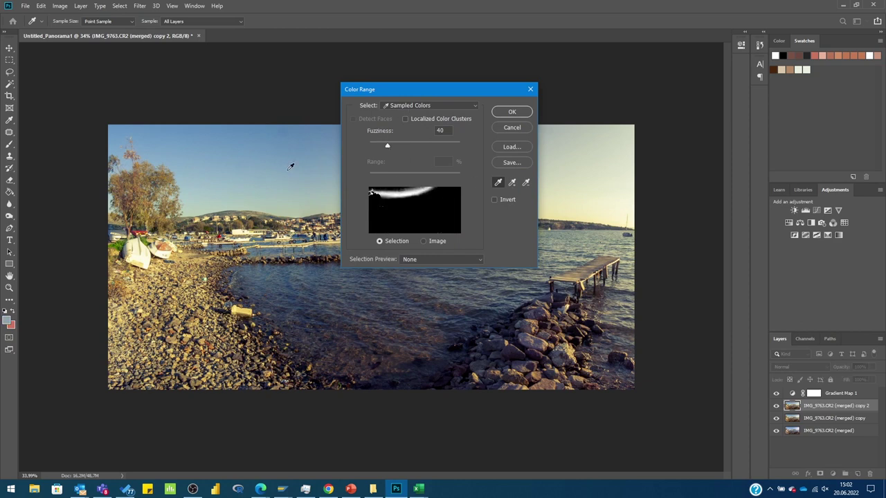
pyautogui.click(512, 111)
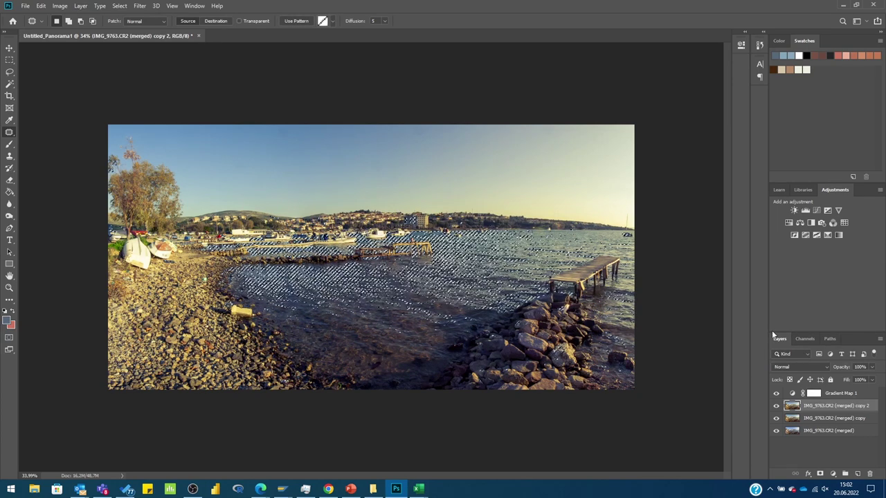
# Step: Colorize the selected water blue with Hue/Saturation: hue 211, saturation 25
pyautogui.click(59, 5)
pyautogui.click(173, 79)
pyautogui.moveTo(642, 184)
pyautogui.mouseDown()
pyautogui.moveTo(594, 185)
pyautogui.moveTo(664, 186)
pyautogui.moveTo(608, 211)
pyautogui.moveTo(644, 209)
pyautogui.mouseUp()
pyautogui.click(732, 217)
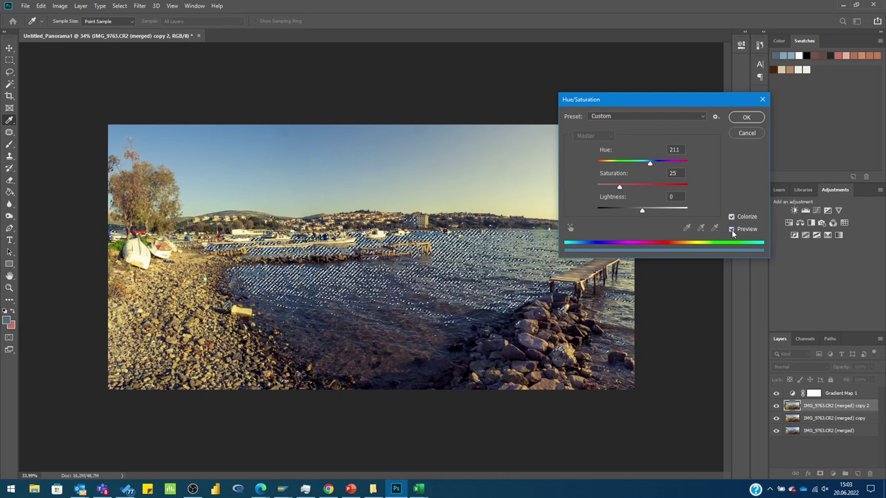
pyautogui.press('Return')
# Step: Duplicate the tinted layer as copy 3 and deselect
pyautogui.press('l')
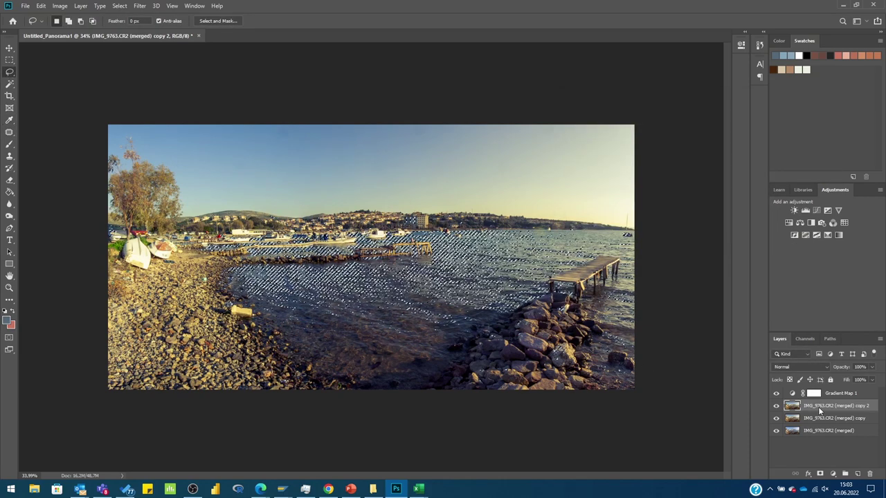
pyautogui.press('Return')
pyautogui.moveTo(776, 418); pyautogui.dragTo(776, 449)
pyautogui.hotkey('ctrl', 'd')
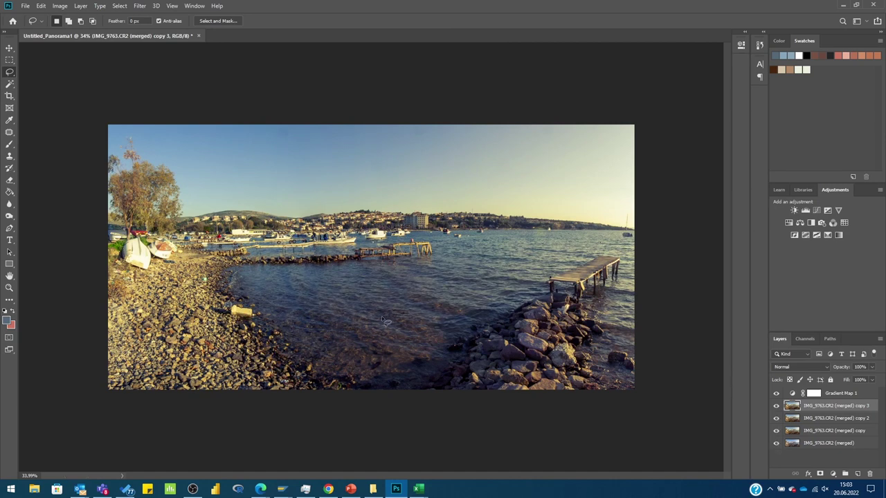
# Step: Select the shadows with Color Range and copy them to a new Layer 1
pyautogui.click(119, 5)
pyautogui.click(138, 94)
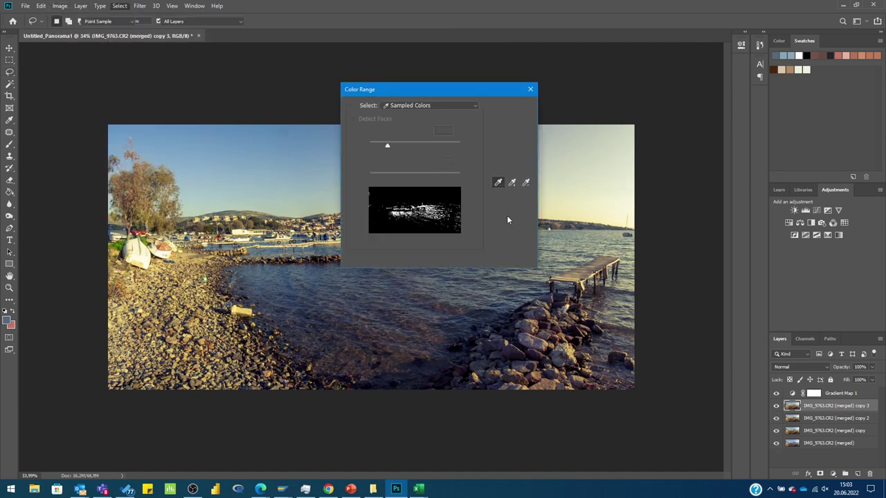
pyautogui.click(416, 105)
pyautogui.click(408, 168)
pyautogui.click(398, 106)
pyautogui.click(400, 160)
pyautogui.click(415, 105)
pyautogui.click(408, 206)
pyautogui.click(510, 114)
pyautogui.press('l')
pyautogui.rightClick(406, 283)
pyautogui.click(425, 346)
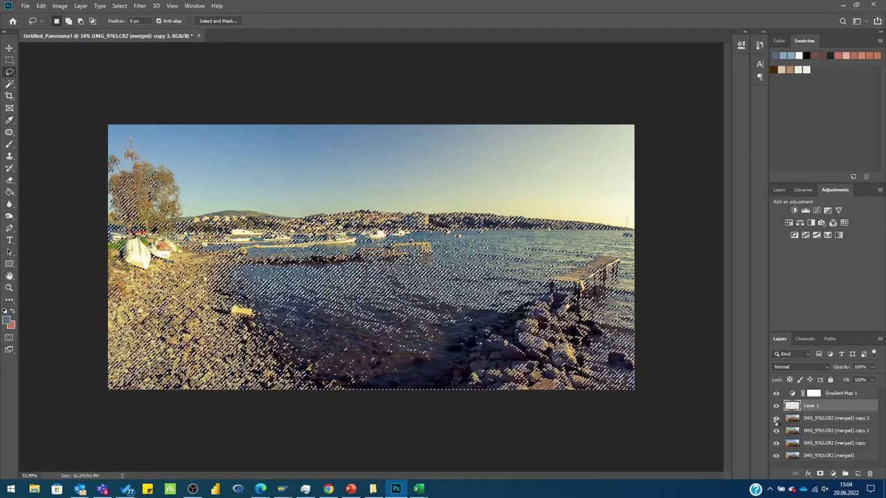
# Step: Try a purple Hue/Saturation colorize on Layer 1, then cancel it
pyautogui.click(60, 6)
pyautogui.press('Escape')
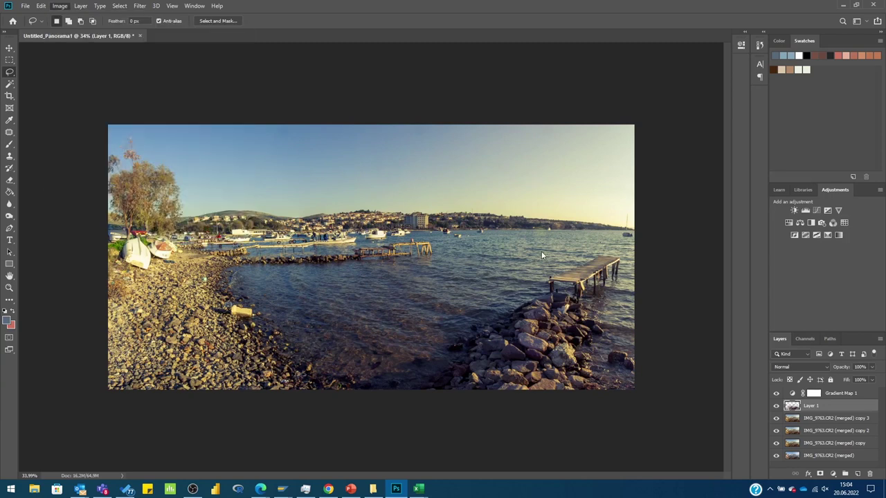
pyautogui.hotkey('ctrl', 'u')
pyautogui.click(731, 216)
pyautogui.moveTo(654, 163)
pyautogui.mouseDown()
pyautogui.moveTo(672, 163)
pyautogui.moveTo(612, 164)
pyautogui.mouseUp()
pyautogui.press('Escape')
# Step: Add a Soft Light Hue/Saturation colorize layer clipped to Layer 1: hue 56, saturation 65, lightness +3
pyautogui.click(832, 474)
pyautogui.click(825, 386)
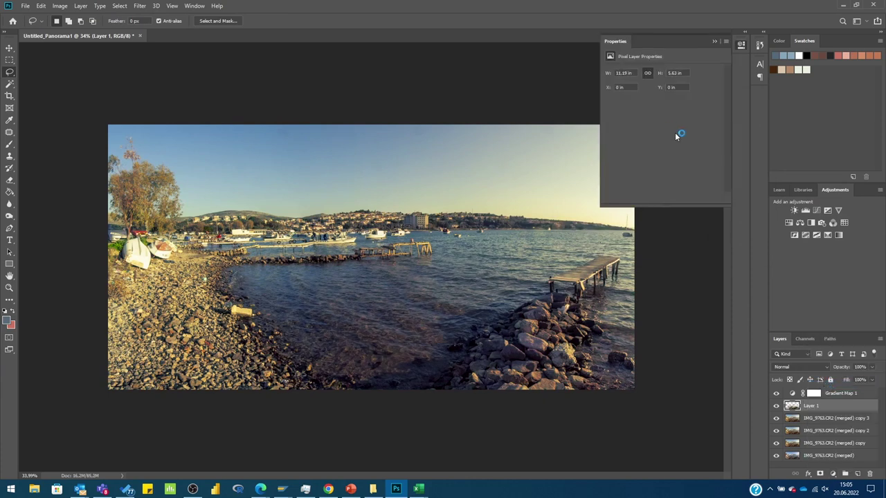
pyautogui.click(801, 367)
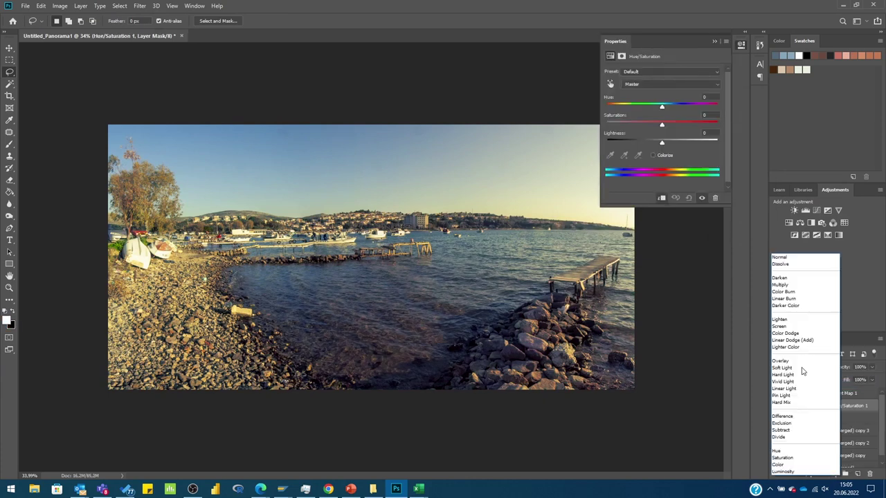
pyautogui.click(653, 155)
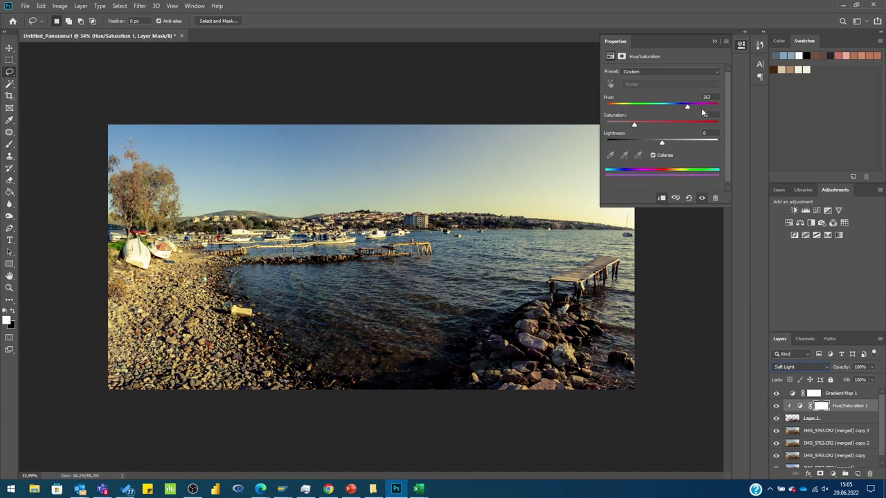
pyautogui.moveTo(662, 142)
pyautogui.mouseDown()
pyautogui.moveTo(683, 146)
pyautogui.moveTo(663, 143)
pyautogui.mouseUp()
pyautogui.moveTo(610, 106)
pyautogui.mouseDown()
pyautogui.moveTo(685, 115)
pyautogui.moveTo(623, 111)
pyautogui.mouseUp()
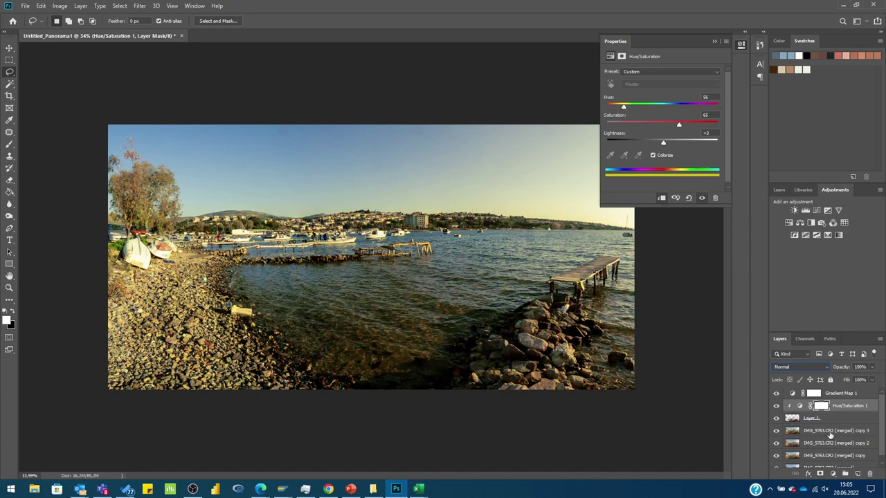
pyautogui.click(834, 430)
pyautogui.click(59, 5)
# Step: Select the photo's midtones with Color Range and copy them onto a new Layer 2
pyautogui.click(144, 97)
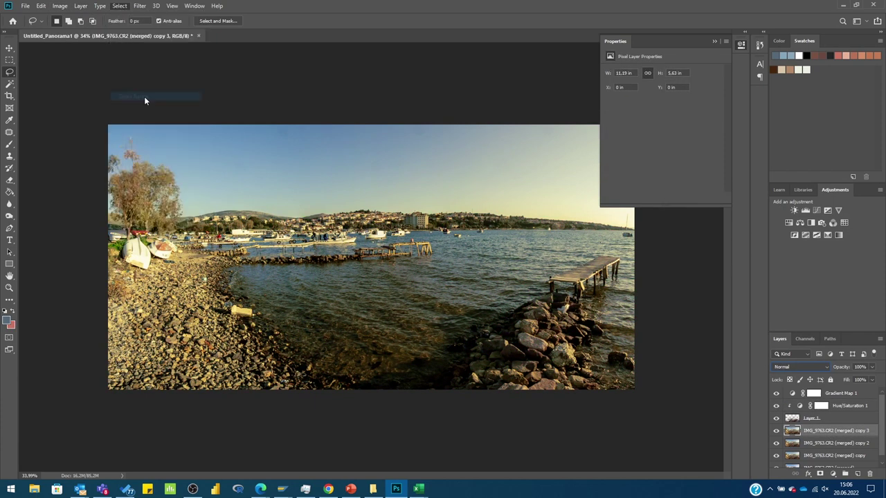
pyautogui.click(415, 105)
pyautogui.click(416, 205)
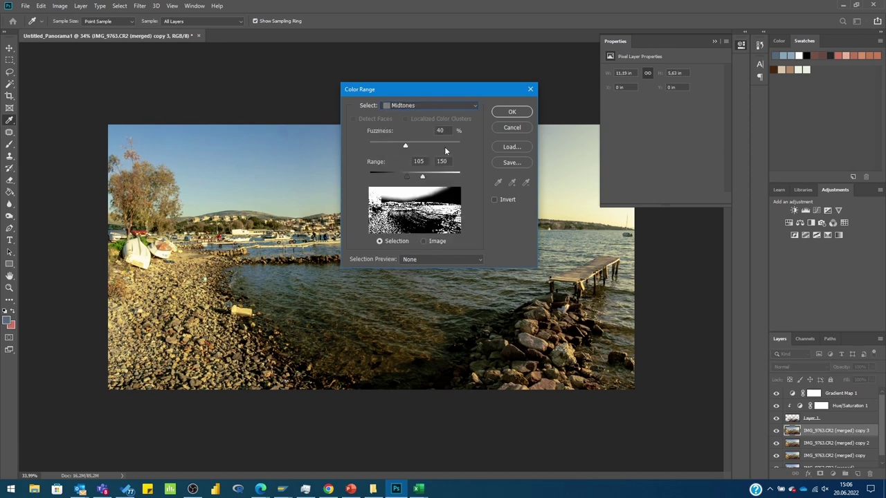
pyautogui.click(512, 112)
pyautogui.press('l')
pyautogui.rightClick(406, 279)
pyautogui.click(429, 337)
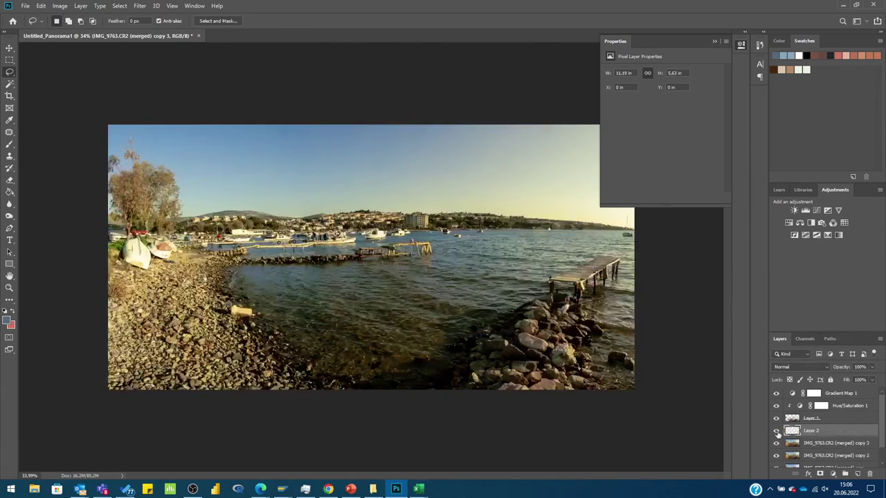
# Step: Add a Gradient Map clipped to Layer 2 with Soft Light blending
pyautogui.click(833, 475)
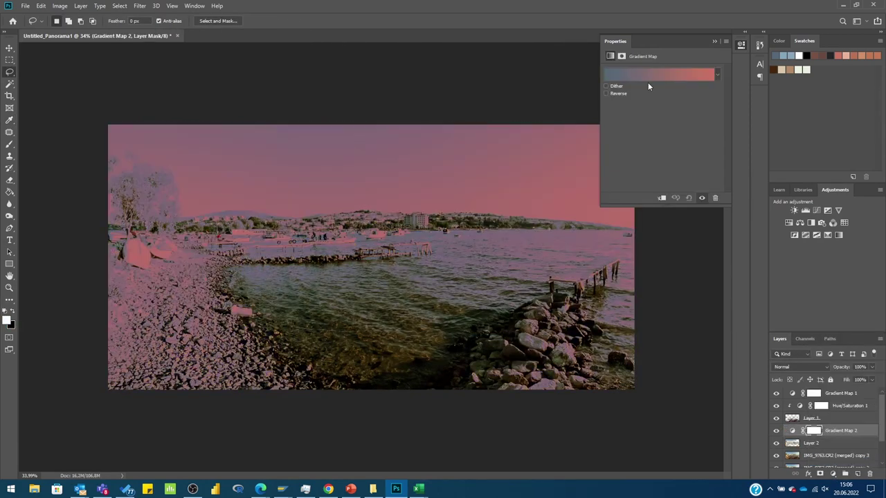
pyautogui.click(662, 199)
pyautogui.click(801, 367)
pyautogui.click(620, 76)
# Step: Set the gradient's left colour stop to a soft purple
pyautogui.click(586, 329)
pyautogui.doubleClick(586, 330)
pyautogui.click(679, 291)
pyautogui.moveTo(661, 257); pyautogui.dragTo(644, 263)
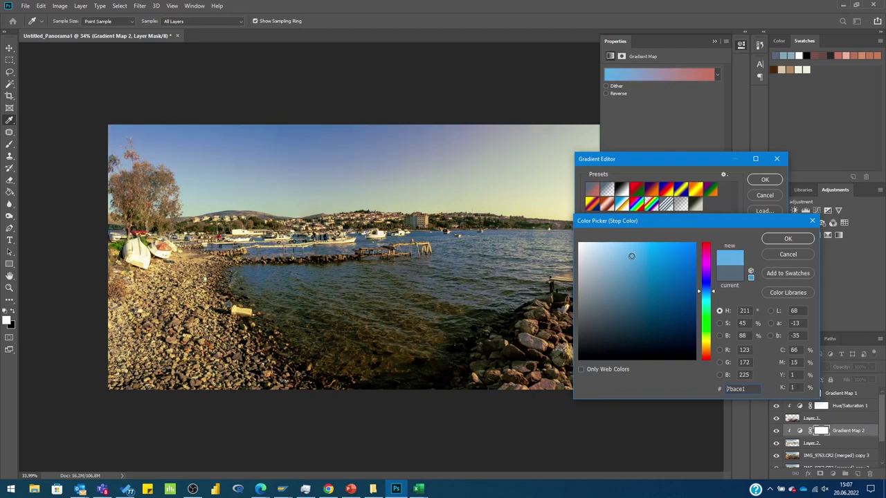
pyautogui.moveTo(711, 317); pyautogui.dragTo(706, 274)
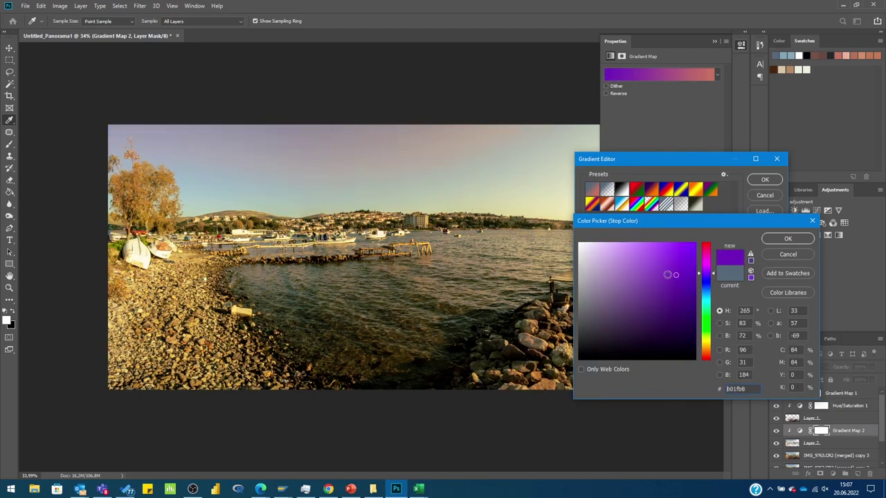
pyautogui.click(606, 273)
pyautogui.click(775, 239)
# Step: Try colours for the right stop: blue, hex bb9c31, dark brown and blue-violet
pyautogui.doubleClick(773, 330)
pyautogui.moveTo(598, 268); pyautogui.dragTo(664, 273)
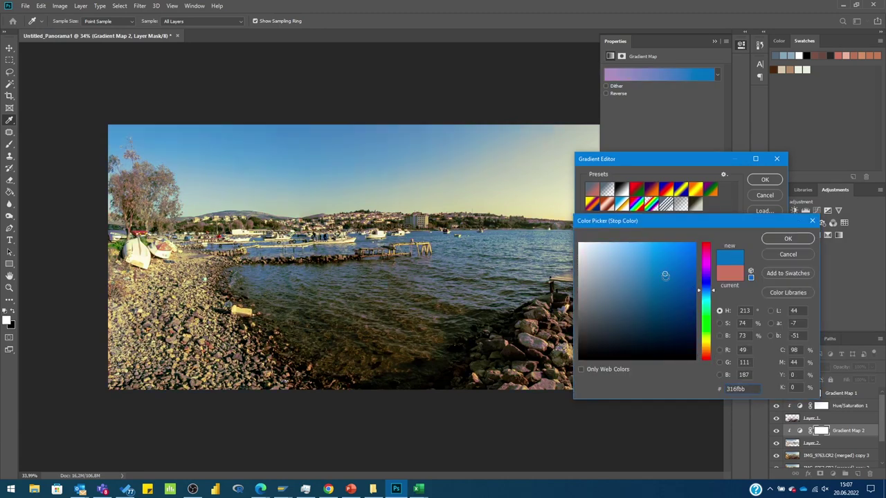
pyautogui.write('bb9c')
pyautogui.write('31')
pyautogui.click(707, 354)
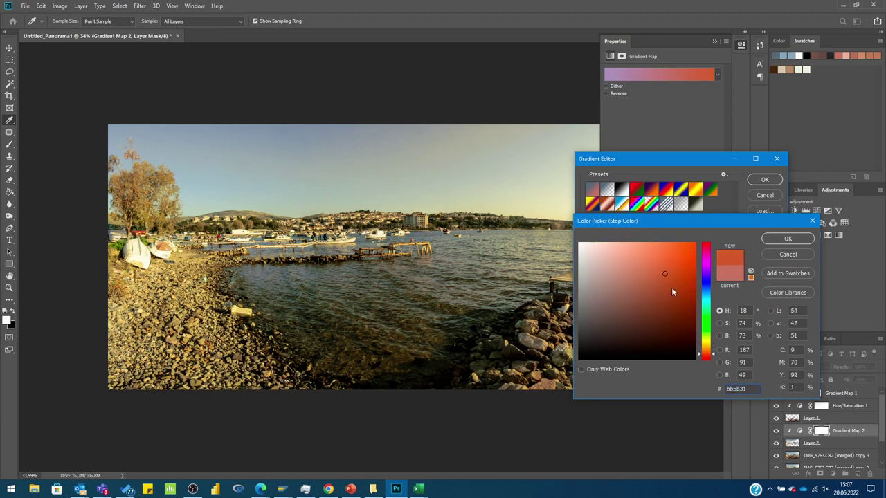
pyautogui.moveTo(672, 291); pyautogui.dragTo(678, 324)
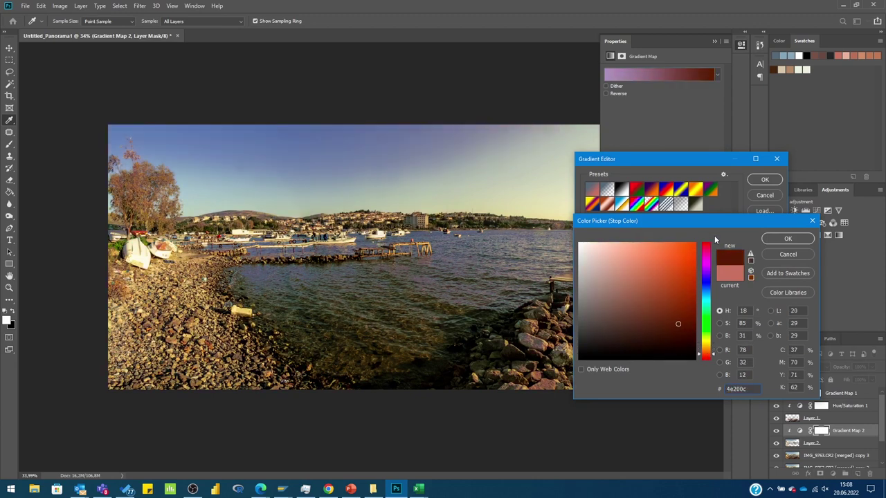
pyautogui.click(666, 267)
pyautogui.click(706, 280)
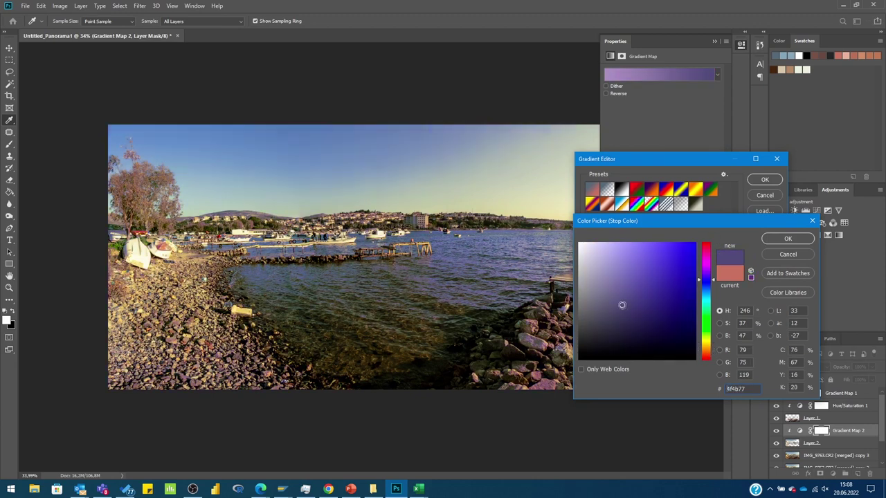
# Step: Make the right stop a saturated red and move the purple stop to 66%
pyautogui.click(707, 319)
pyautogui.click(707, 341)
pyautogui.click(644, 264)
pyautogui.click(672, 301)
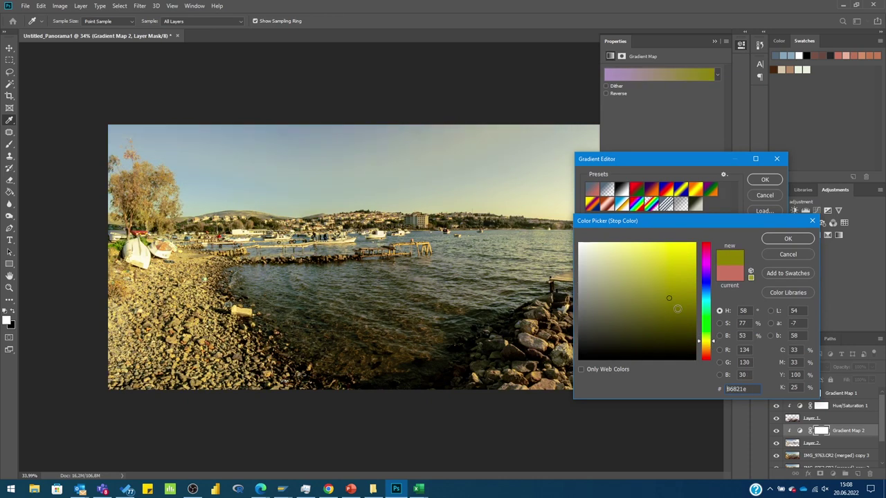
pyautogui.click(706, 347)
pyautogui.click(639, 262)
pyautogui.click(706, 359)
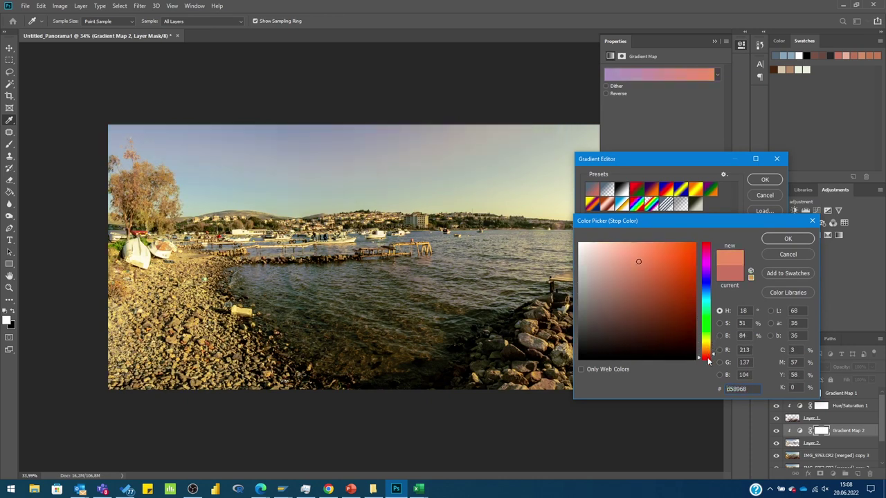
pyautogui.click(687, 249)
pyautogui.press('Return')
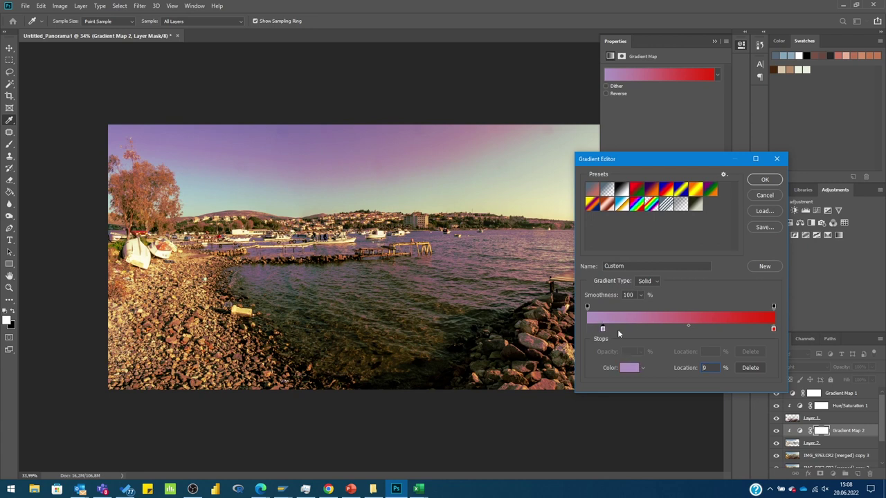
pyautogui.moveTo(603, 329); pyautogui.dragTo(709, 330)
# Step: Accept the gradient, then copy the top merged copy's highlights onto a new Layer 3
pyautogui.click(762, 181)
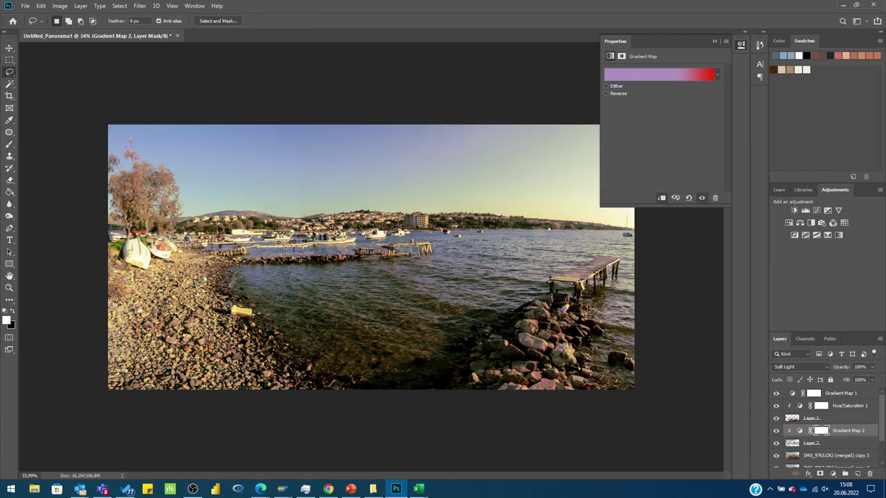
pyautogui.click(815, 455)
pyautogui.click(119, 5)
pyautogui.click(138, 93)
pyautogui.click(449, 107)
pyautogui.click(414, 194)
pyautogui.click(510, 113)
pyautogui.rightClick(542, 248)
pyautogui.click(574, 306)
# Step: Add a Soft Light colorize Hue/Saturation: hue 245, saturation 25, lightness -19
pyautogui.click(800, 474)
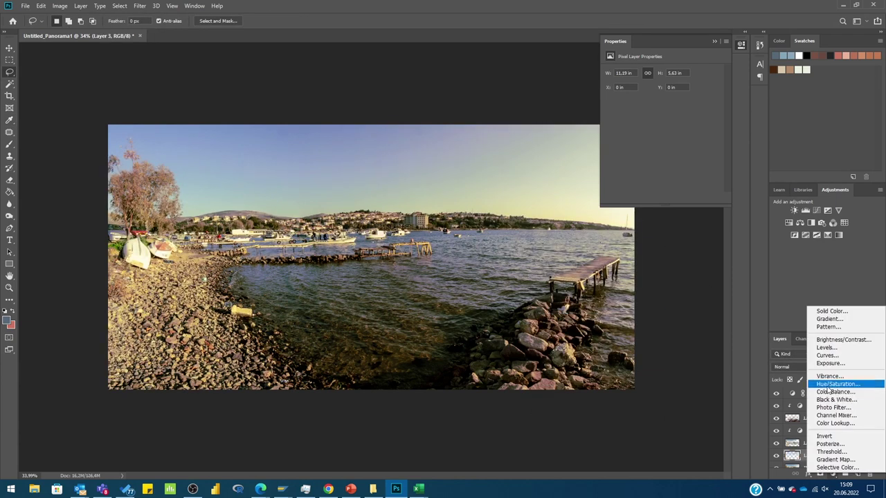
pyautogui.click(838, 384)
pyautogui.click(796, 367)
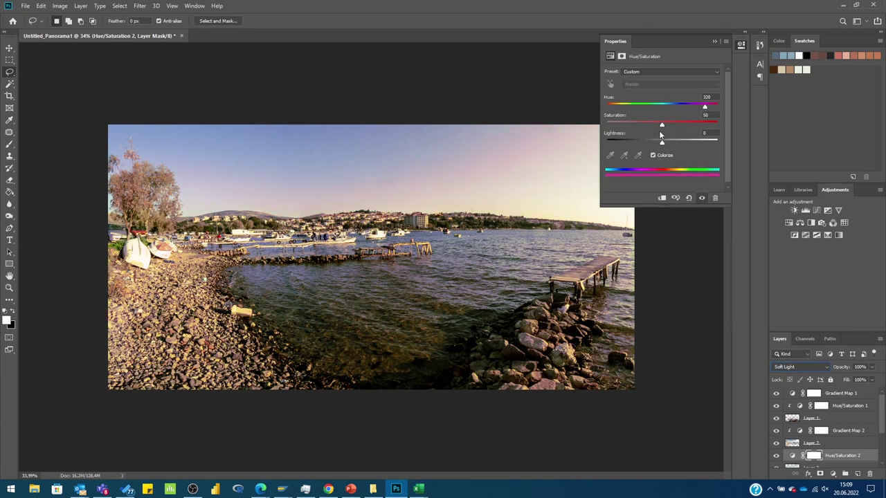
pyautogui.moveTo(655, 144); pyautogui.dragTo(650, 142)
pyautogui.moveTo(667, 108); pyautogui.dragTo(674, 109)
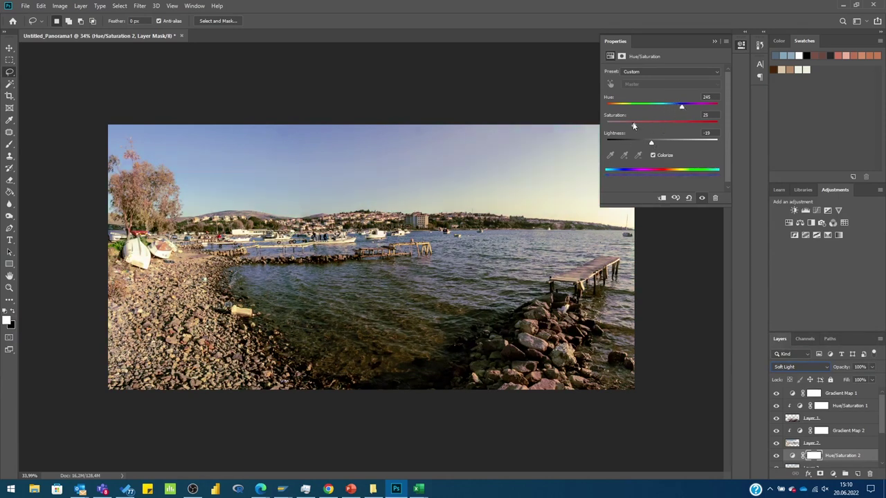
pyautogui.click(716, 43)
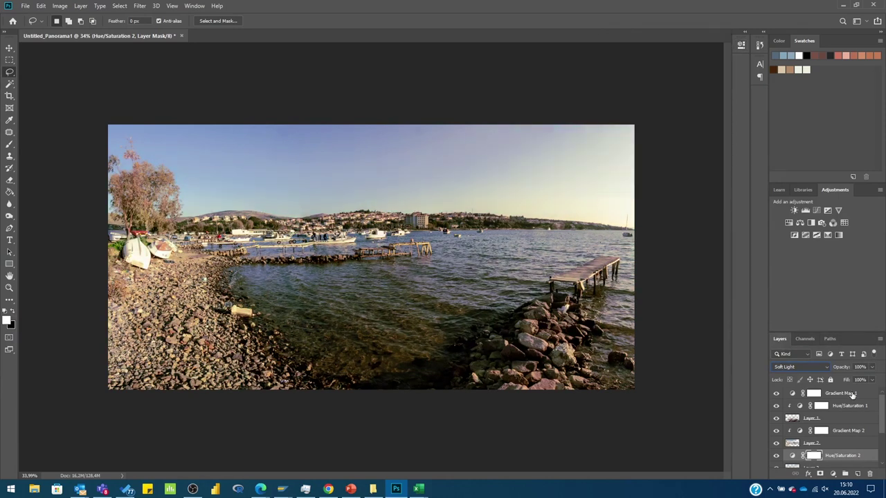
# Step: Add a Curves adjustment layer above Gradient Map 1
pyautogui.click(853, 395)
pyautogui.click(845, 474)
pyautogui.click(831, 358)
# Step: Adjust the Curves 1 curve and add a Vibrance layer at +23
pyautogui.moveTo(670, 139); pyautogui.dragTo(668, 144)
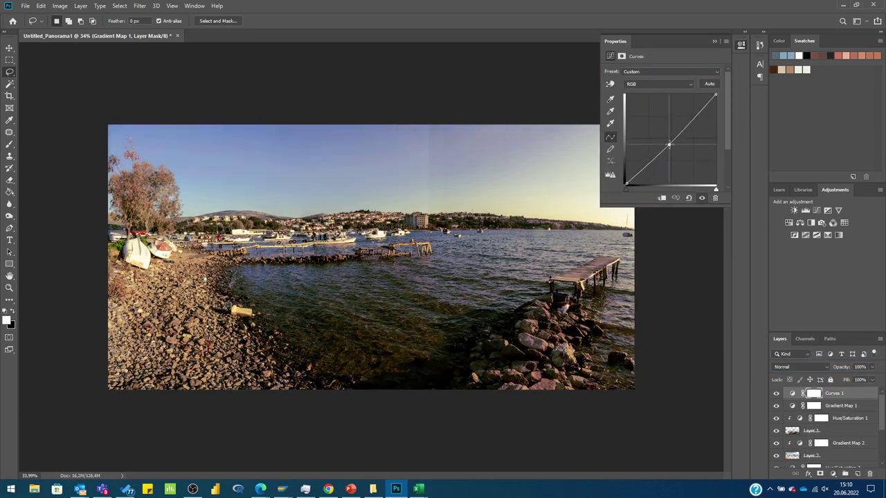
pyautogui.click(715, 42)
pyautogui.click(839, 210)
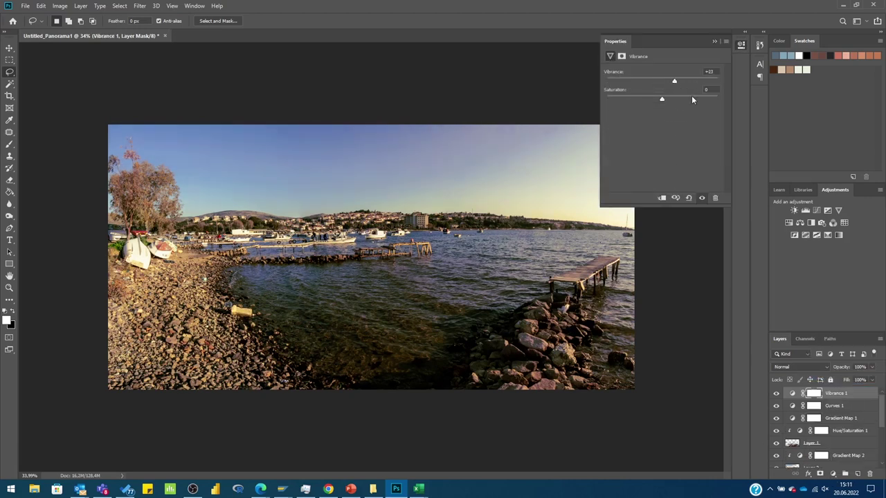
pyautogui.click(714, 41)
# Step: Add a Hard Light colorized Hue/Saturation with a teal tint at about 30% Fill
pyautogui.click(845, 473)
pyautogui.click(817, 401)
pyautogui.click(796, 367)
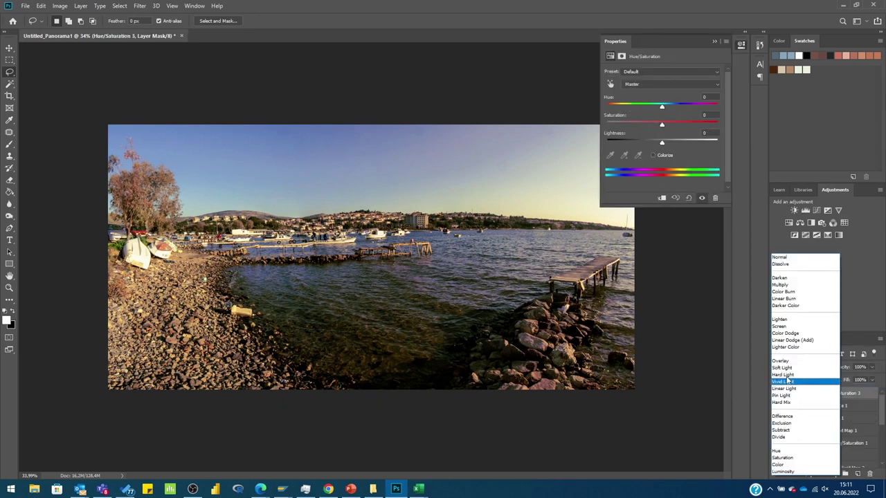
pyautogui.click(783, 374)
pyautogui.click(652, 155)
pyautogui.moveTo(607, 107)
pyautogui.mouseDown()
pyautogui.moveTo(692, 109)
pyautogui.moveTo(661, 106)
pyautogui.mouseUp()
pyautogui.moveTo(662, 142)
pyautogui.mouseDown()
pyautogui.moveTo(675, 142)
pyautogui.moveTo(641, 142)
pyautogui.moveTo(655, 142)
pyautogui.moveTo(626, 124)
pyautogui.mouseUp()
pyautogui.click(872, 380)
pyautogui.moveTo(876, 393); pyautogui.dragTo(845, 392)
# Step: Add a brightening Curves 2 layer and fill its mask with black
pyautogui.click(833, 475)
pyautogui.click(831, 357)
pyautogui.moveTo(666, 138); pyautogui.dragTo(667, 115)
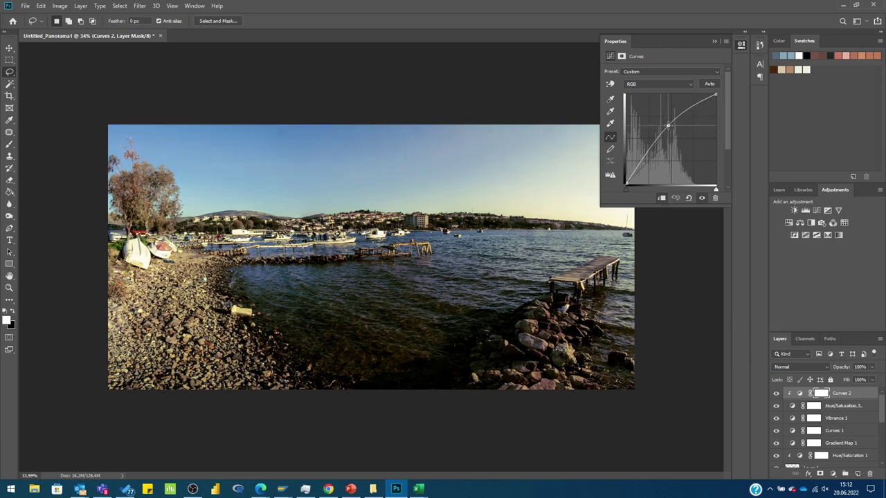
pyautogui.press('g')
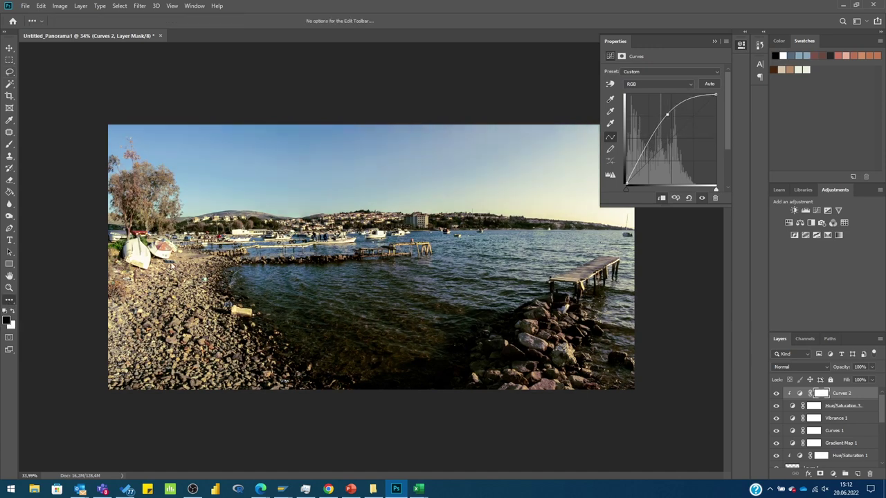
pyautogui.click(298, 298)
pyautogui.press('b')
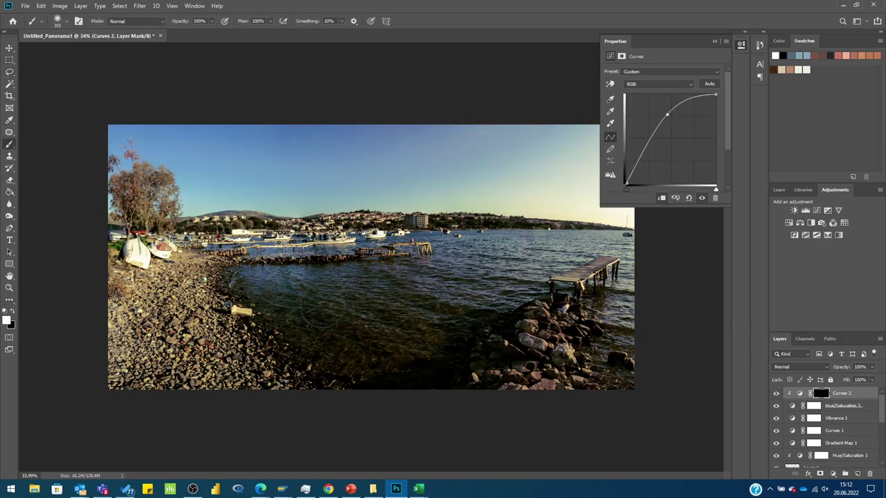